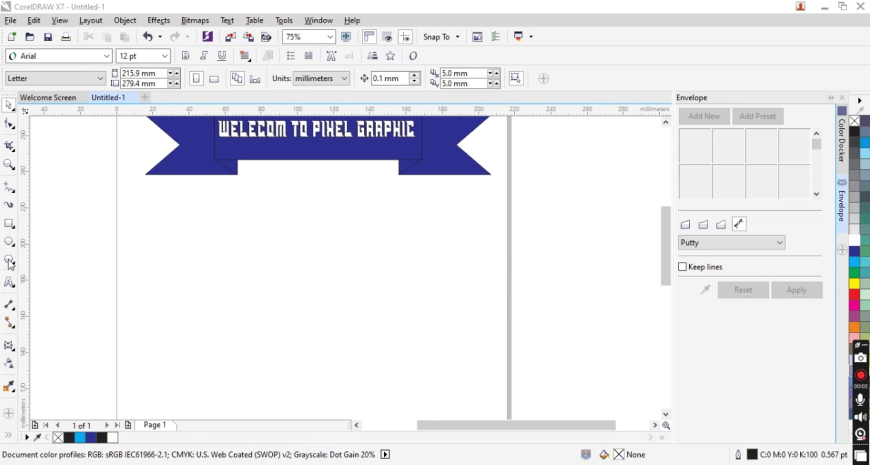
Draw a seven-sided polygon about 66 mm wide below the banner, trying it with five and six sides as well
{"action": "left_click", "coordinate": [9, 262]}
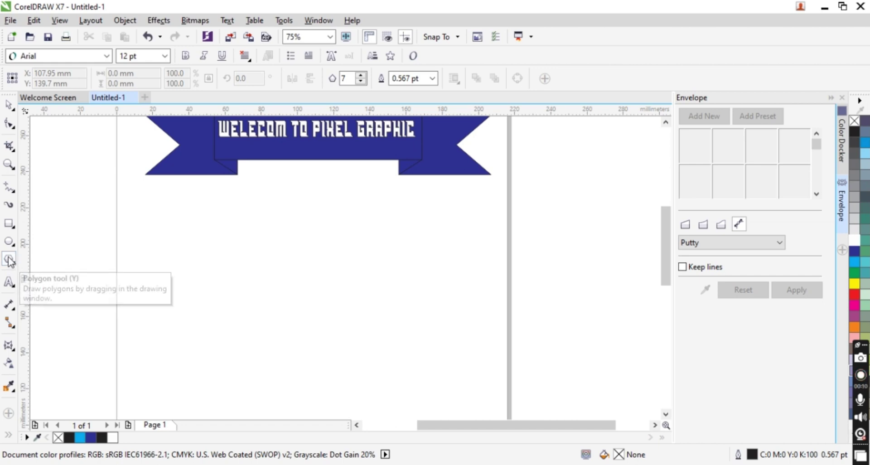
{"action": "left_click_drag", "start_coordinate": [157, 216], "coordinate": [285, 344]}
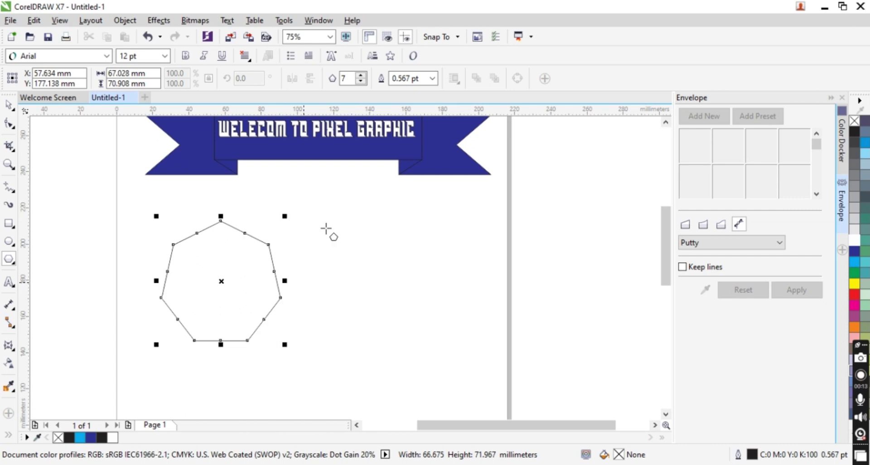
{"action": "left_click", "coordinate": [360, 81]}
{"action": "left_click", "coordinate": [361, 82]}
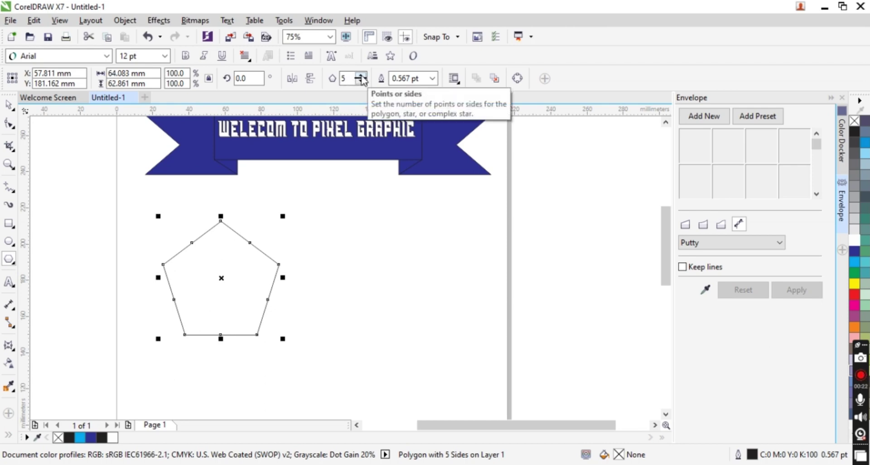
{"action": "left_click", "coordinate": [361, 75]}
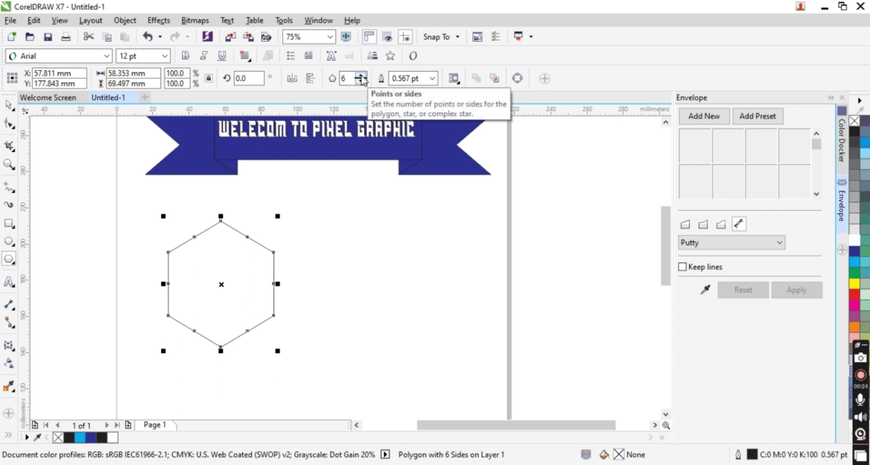
{"action": "left_click", "coordinate": [361, 75]}
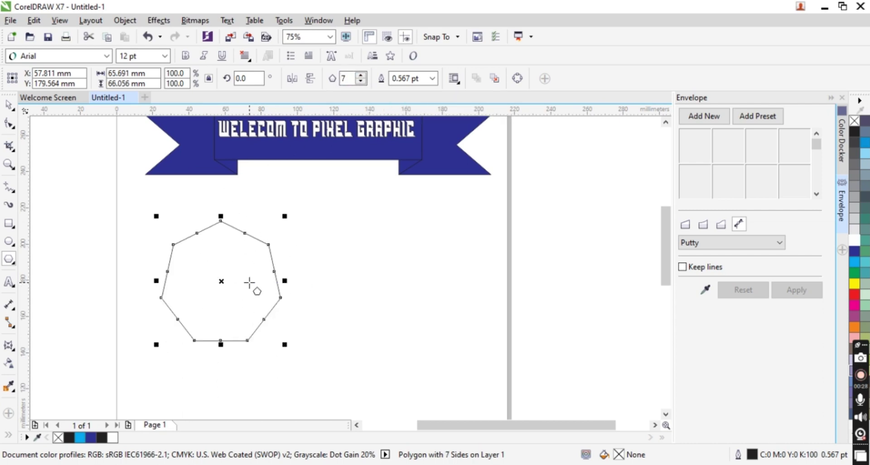
Raise the polygon's number of sides to 16 and examine its outline
{"action": "scroll", "coordinate": [249, 245], "scroll_direction": "down", "scroll_amount": 3}
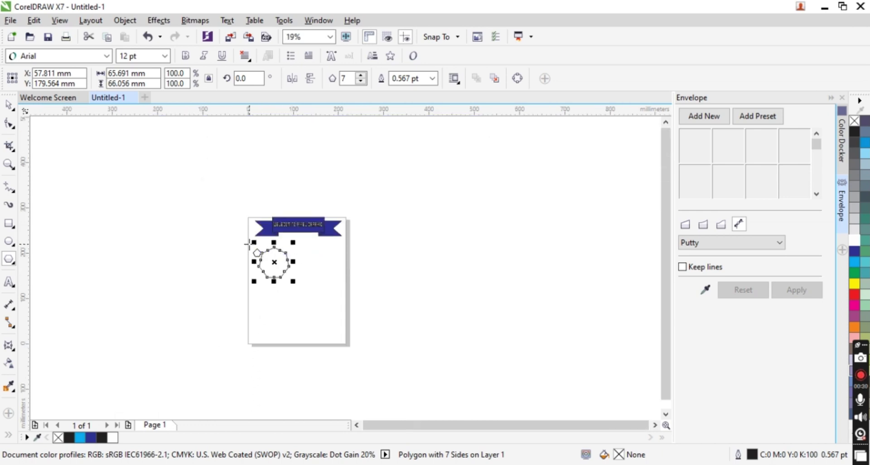
{"action": "scroll", "coordinate": [251, 243], "scroll_direction": "up", "scroll_amount": 2}
{"action": "scroll", "coordinate": [300, 291], "scroll_direction": "up", "scroll_amount": 2}
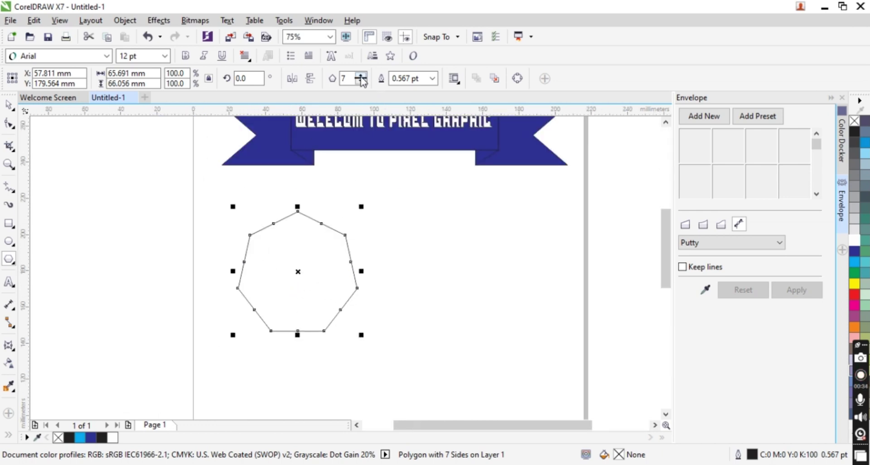
{"action": "left_click", "coordinate": [361, 76]}
{"action": "left_click", "coordinate": [361, 76]}
{"action": "left_click", "coordinate": [361, 76]}
{"action": "left_click", "coordinate": [360, 76]}
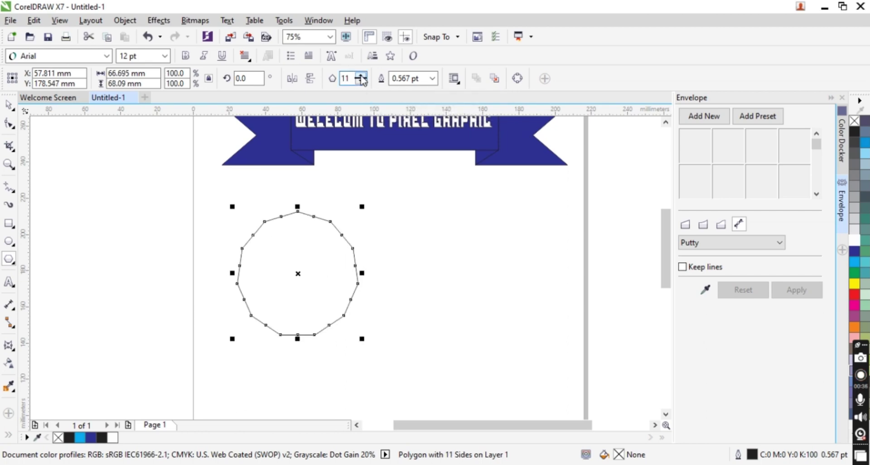
{"action": "left_click", "coordinate": [361, 76]}
{"action": "left_click", "coordinate": [360, 76]}
{"action": "left_click", "coordinate": [360, 76]}
{"action": "left_click", "coordinate": [361, 76]}
{"action": "left_click", "coordinate": [360, 76]}
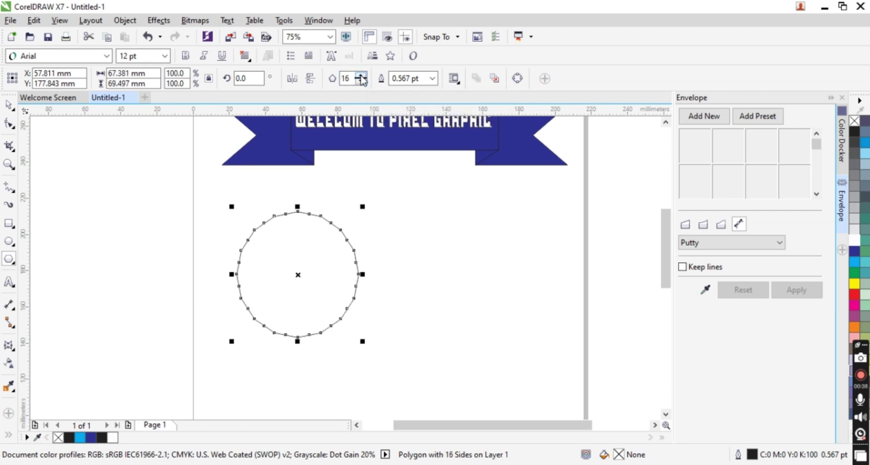
{"action": "scroll", "coordinate": [299, 236], "scroll_direction": "up", "scroll_amount": 4}
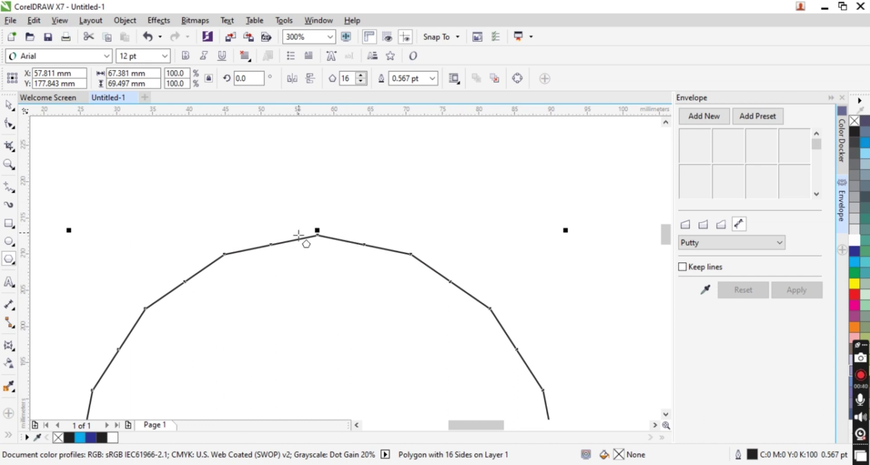
{"action": "scroll", "coordinate": [296, 235], "scroll_direction": "down", "scroll_amount": 4}
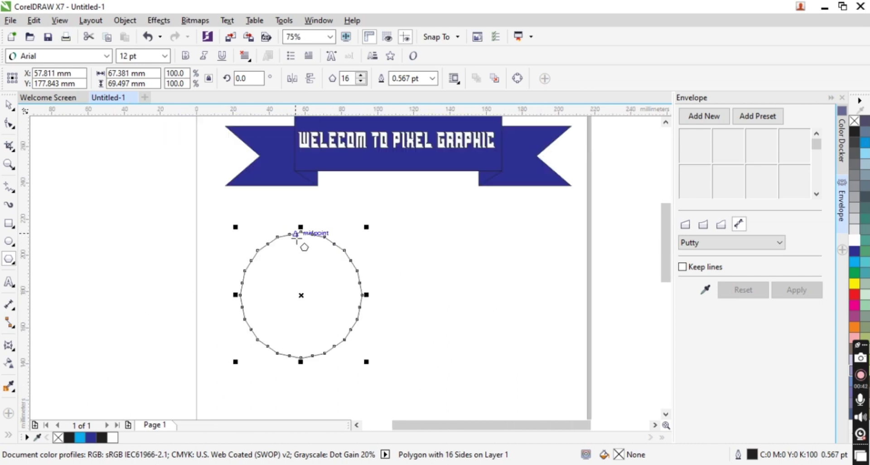
Reduce the polygon's number of sides to 6 to make a hexagon
{"action": "scroll", "coordinate": [297, 235], "scroll_direction": "up", "scroll_amount": 2}
{"action": "left_click", "coordinate": [361, 81]}
{"action": "left_click", "coordinate": [361, 81]}
{"action": "left_click", "coordinate": [360, 81]}
{"action": "left_click", "coordinate": [361, 81]}
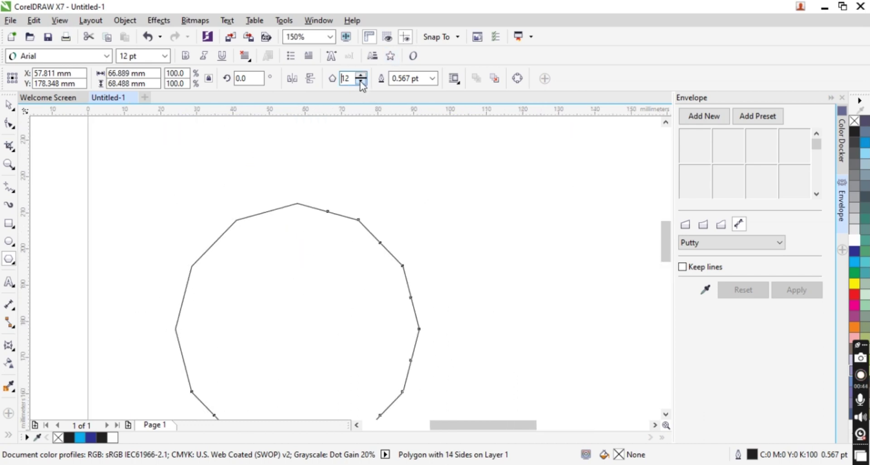
{"action": "left_click", "coordinate": [361, 81]}
{"action": "left_click", "coordinate": [361, 81]}
{"action": "left_click", "coordinate": [360, 82]}
{"action": "left_click", "coordinate": [361, 81]}
{"action": "left_click", "coordinate": [361, 81]}
{"action": "left_click", "coordinate": [361, 81]}
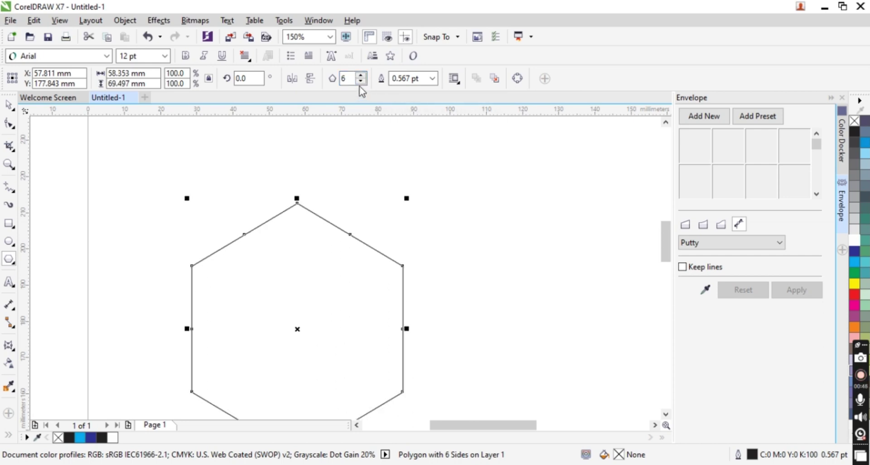
{"action": "scroll", "coordinate": [359, 164], "scroll_direction": "down", "scroll_amount": 2}
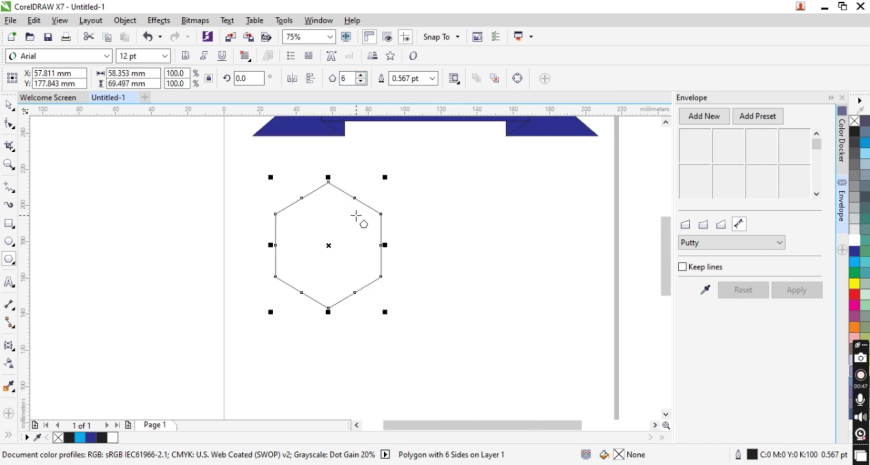
Move the hexagon about 16 mm left and 4 mm down on the page
{"action": "left_click", "coordinate": [8, 104]}
{"action": "left_click_drag", "start_coordinate": [330, 245], "coordinate": [301, 252]}
{"action": "scroll", "coordinate": [257, 234], "scroll_direction": "up", "scroll_amount": 2}
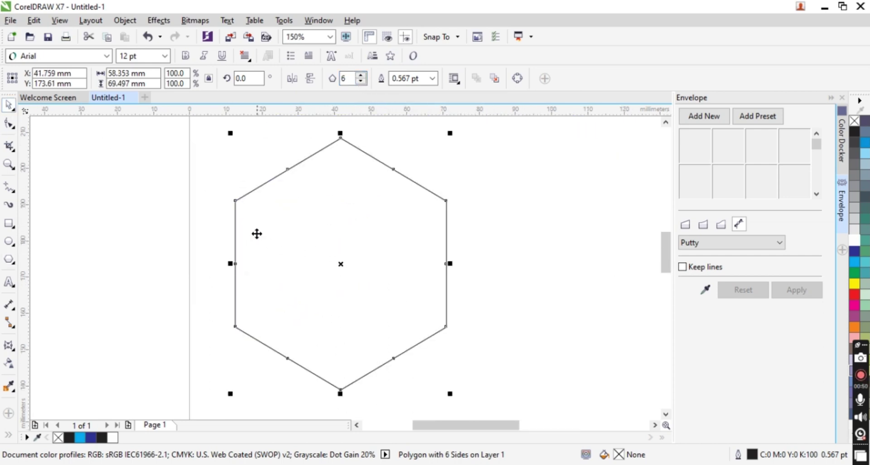
Pull the hexagon's top corner node deep toward the centre with the Shape tool to form a narrow six-pointed star
{"action": "left_click", "coordinate": [8, 123]}
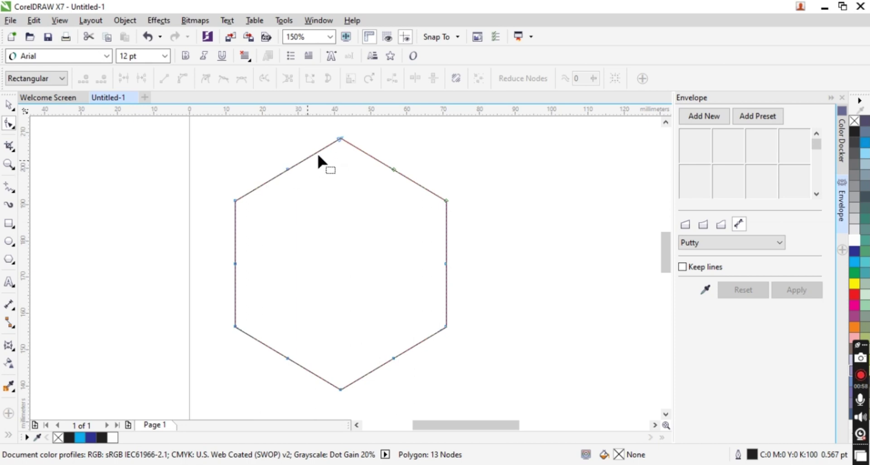
{"action": "left_click_drag", "start_coordinate": [338, 138], "coordinate": [338, 213]}
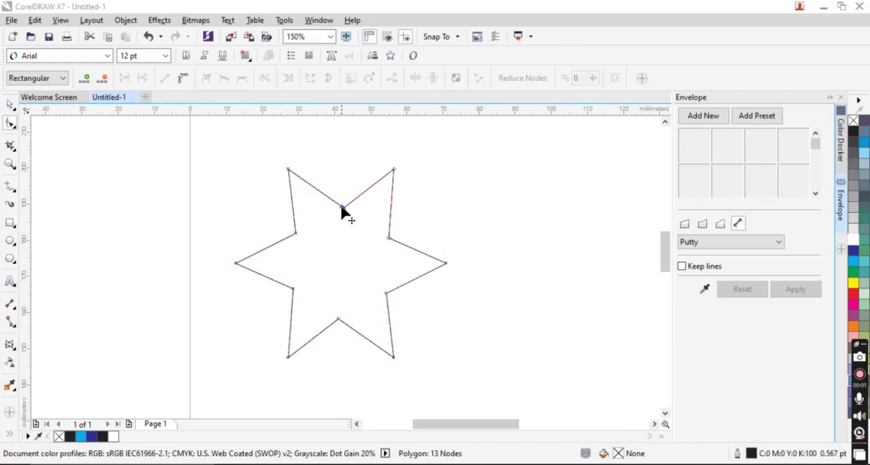
{"action": "left_click_drag", "start_coordinate": [341, 207], "coordinate": [336, 232]}
{"action": "scroll", "coordinate": [278, 240], "scroll_direction": "down", "scroll_amount": 1}
Add a node on the outer edge of the star's upper-left arm, near its tip
{"action": "scroll", "coordinate": [294, 229], "scroll_direction": "up", "scroll_amount": 2}
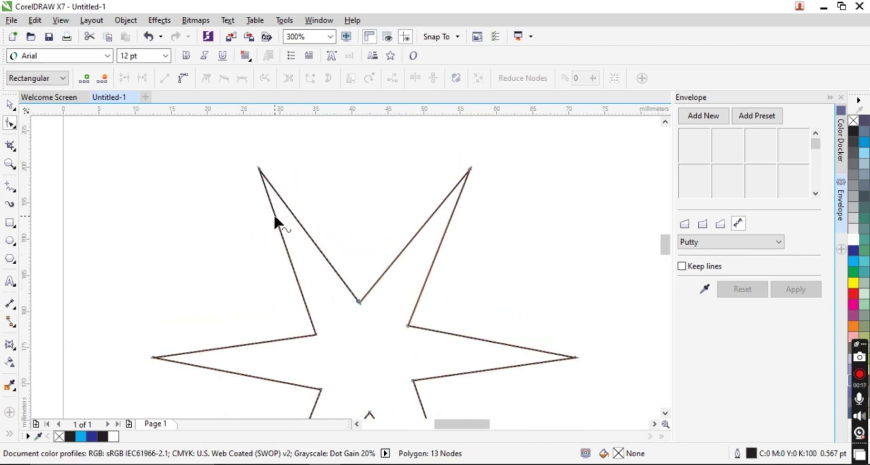
{"action": "left_click", "coordinate": [275, 216]}
{"action": "double_click", "coordinate": [275, 216]}
{"action": "scroll", "coordinate": [404, 229], "scroll_direction": "down", "scroll_amount": 2}
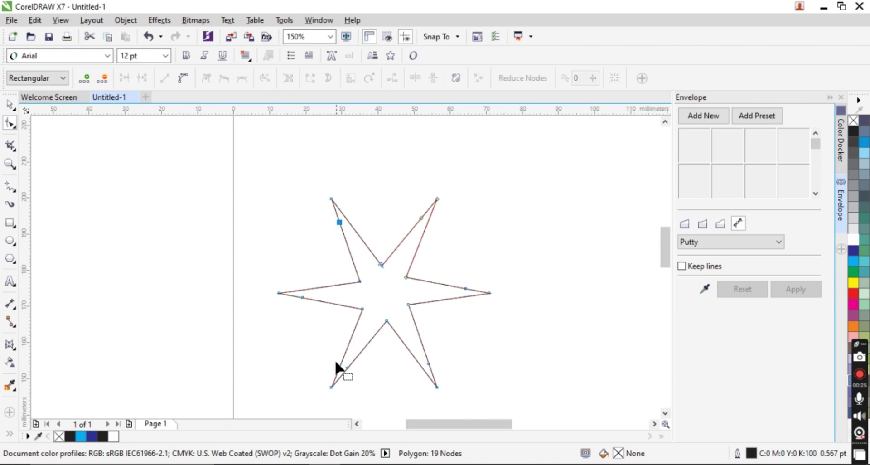
Pull the added nodes outward from the arms to turn the star's points into broad, slanted-end blades
{"action": "scroll", "coordinate": [334, 219], "scroll_direction": "up", "scroll_amount": 2}
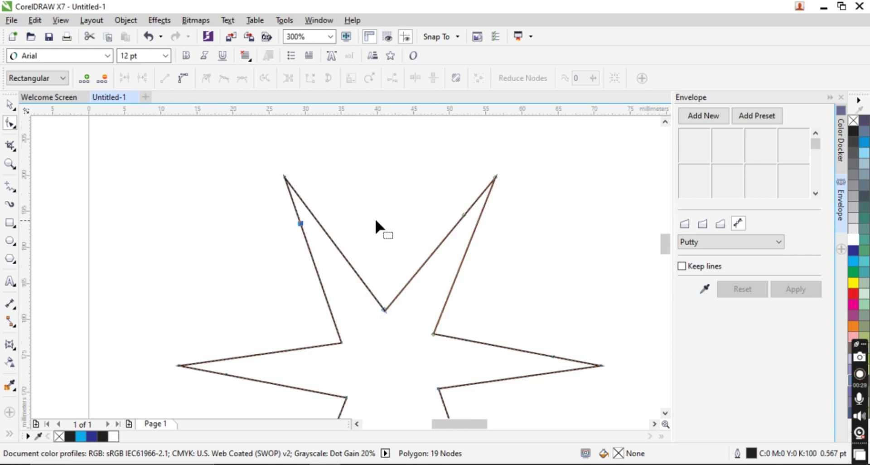
{"action": "scroll", "coordinate": [442, 200], "scroll_direction": "down", "scroll_amount": 4}
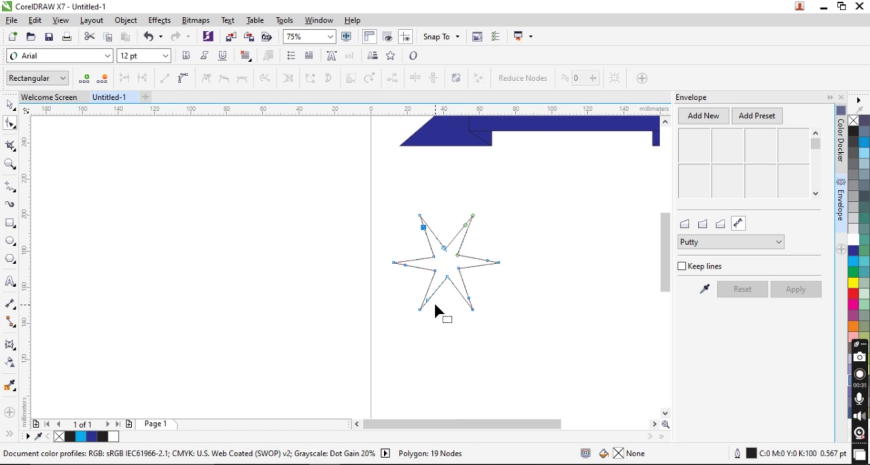
{"action": "scroll", "coordinate": [426, 305], "scroll_direction": "up", "scroll_amount": 2}
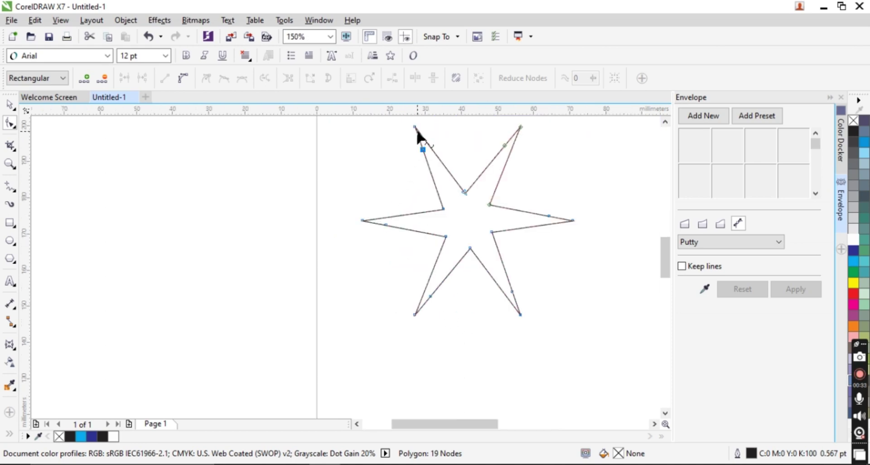
{"action": "scroll", "coordinate": [417, 132], "scroll_direction": "up", "scroll_amount": 1}
{"action": "left_click_drag", "start_coordinate": [423, 147], "coordinate": [409, 146]}
{"action": "scroll", "coordinate": [409, 169], "scroll_direction": "down", "scroll_amount": 1}
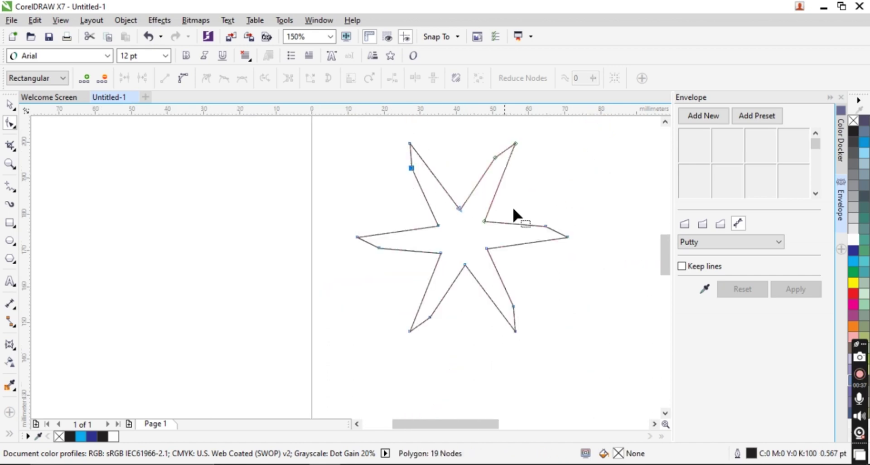
{"action": "scroll", "coordinate": [560, 324], "scroll_direction": "down", "scroll_amount": 1}
{"action": "scroll", "coordinate": [557, 274], "scroll_direction": "up", "scroll_amount": 1}
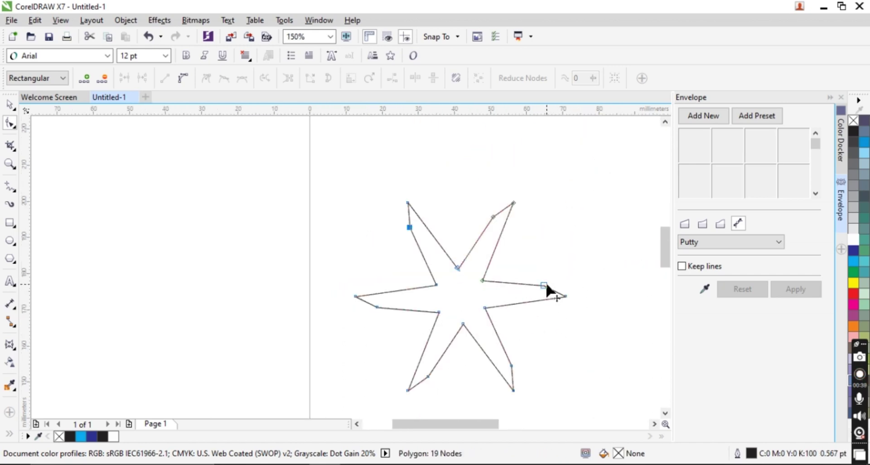
{"action": "left_click_drag", "start_coordinate": [543, 281], "coordinate": [546, 274]}
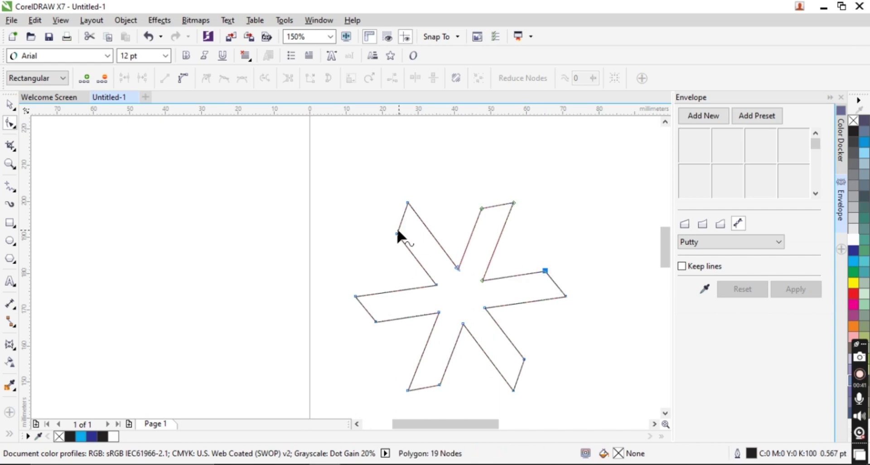
Select the reshaped star as a whole and fill it with red
{"action": "scroll", "coordinate": [396, 225], "scroll_direction": "down", "scroll_amount": 1}
{"action": "scroll", "coordinate": [428, 264], "scroll_direction": "up", "scroll_amount": 1}
{"action": "scroll", "coordinate": [432, 265], "scroll_direction": "down", "scroll_amount": 1}
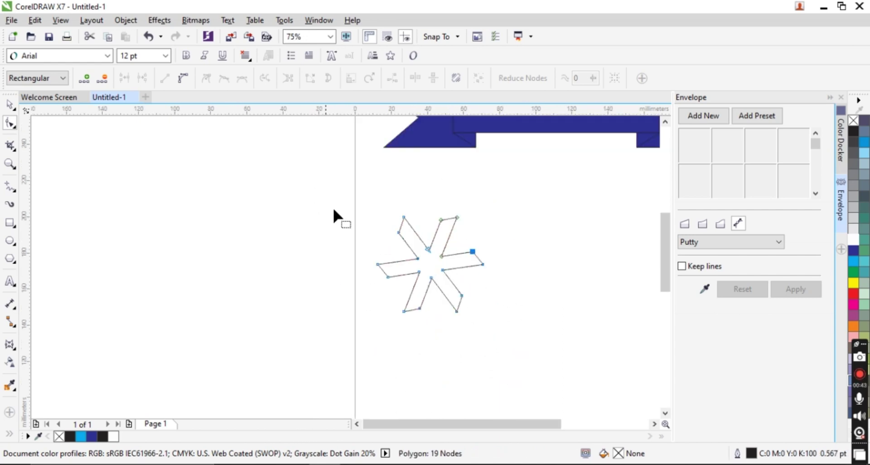
{"action": "scroll", "coordinate": [436, 256], "scroll_direction": "up", "scroll_amount": 1}
{"action": "scroll", "coordinate": [379, 259], "scroll_direction": "down", "scroll_amount": 1}
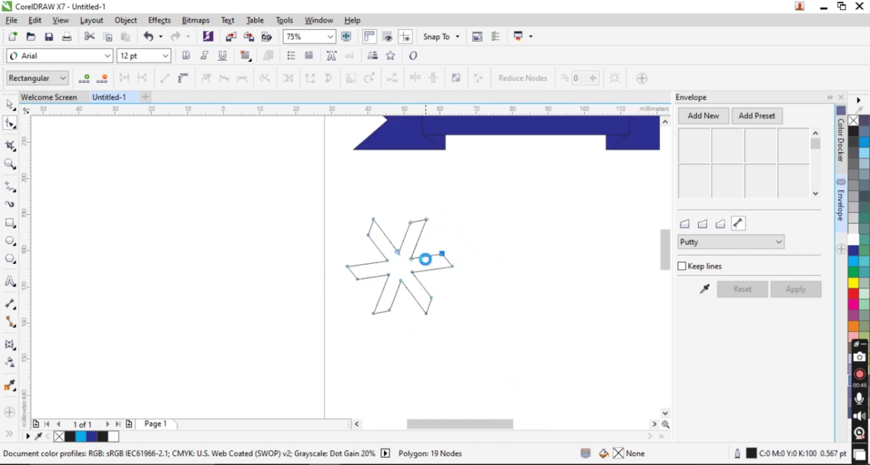
{"action": "scroll", "coordinate": [423, 259], "scroll_direction": "up", "scroll_amount": 1}
{"action": "scroll", "coordinate": [325, 234], "scroll_direction": "down", "scroll_amount": 1}
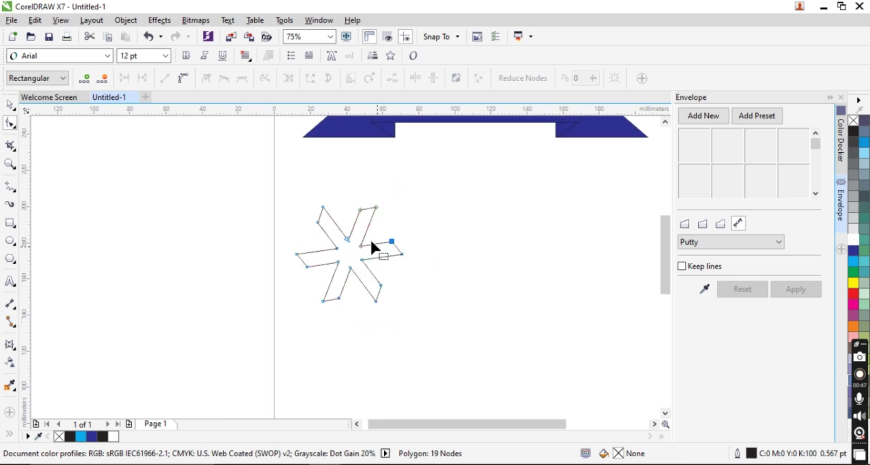
{"action": "left_click", "coordinate": [9, 103]}
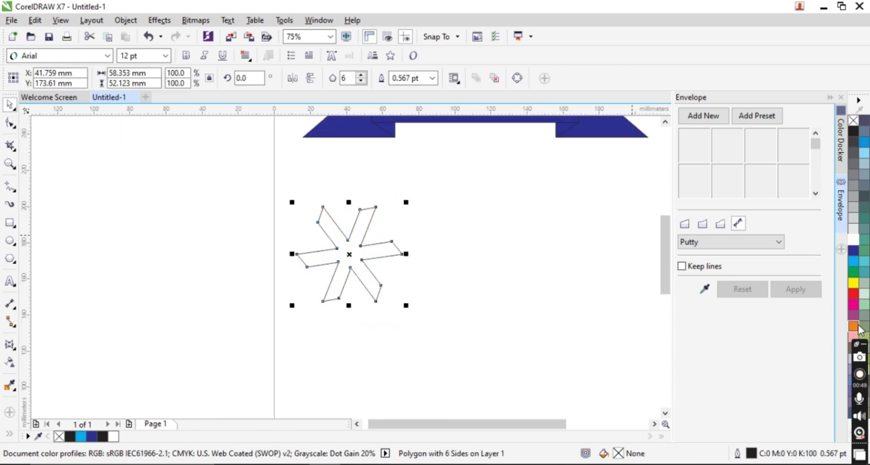
{"action": "left_click", "coordinate": [853, 294]}
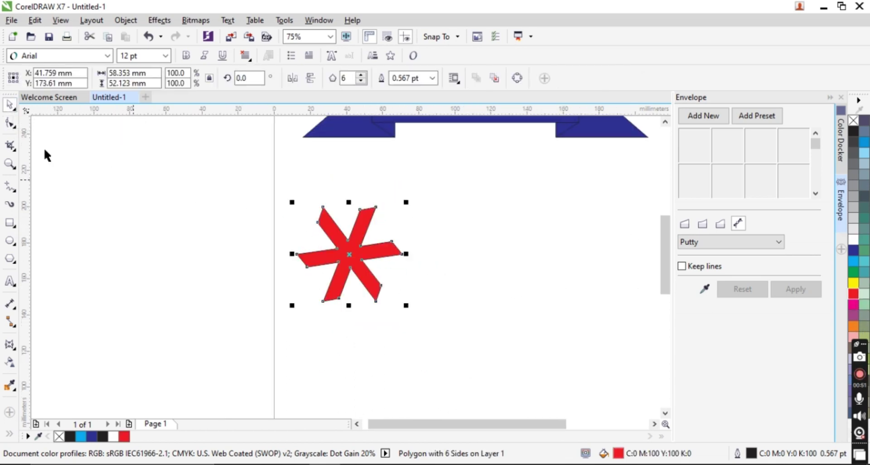
Move the inner notch node between the two upper arms outward to widen all six arms of the red shape
{"action": "left_click", "coordinate": [10, 124]}
{"action": "scroll", "coordinate": [372, 246], "scroll_direction": "up", "scroll_amount": 1}
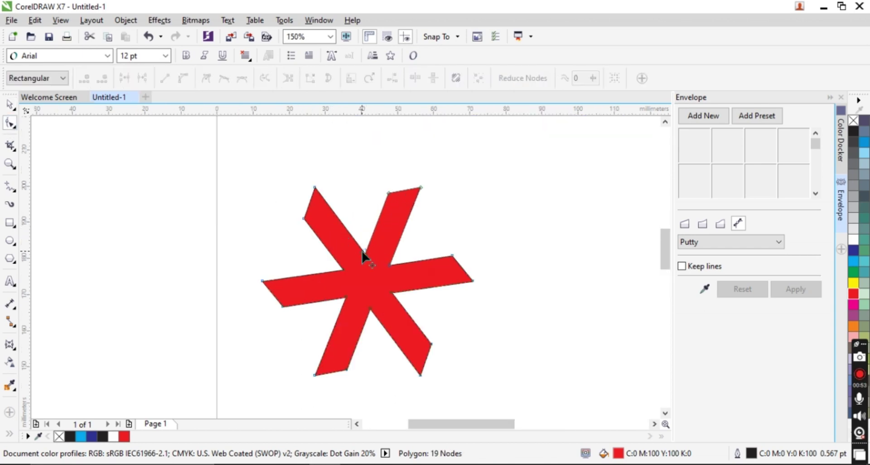
{"action": "left_click_drag", "start_coordinate": [362, 251], "coordinate": [363, 213]}
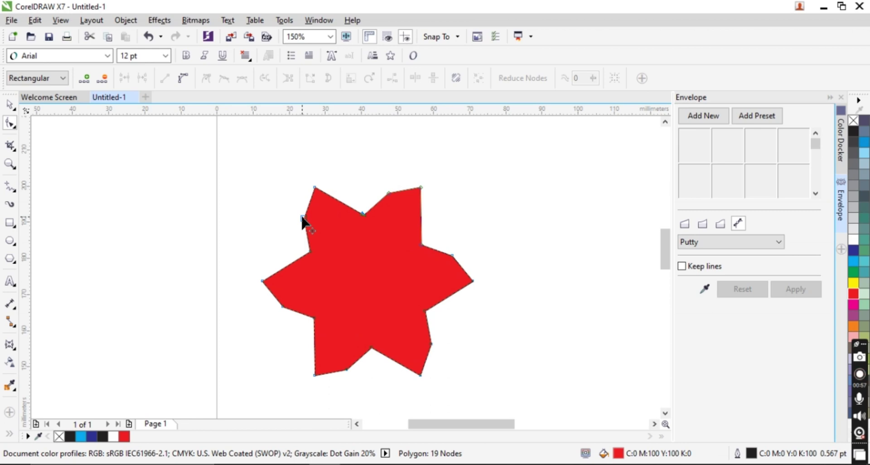
Round one side of each point by converting the segment at the upper-left added node to a curve and removing that node
{"action": "scroll", "coordinate": [303, 221], "scroll_direction": "up", "scroll_amount": 2}
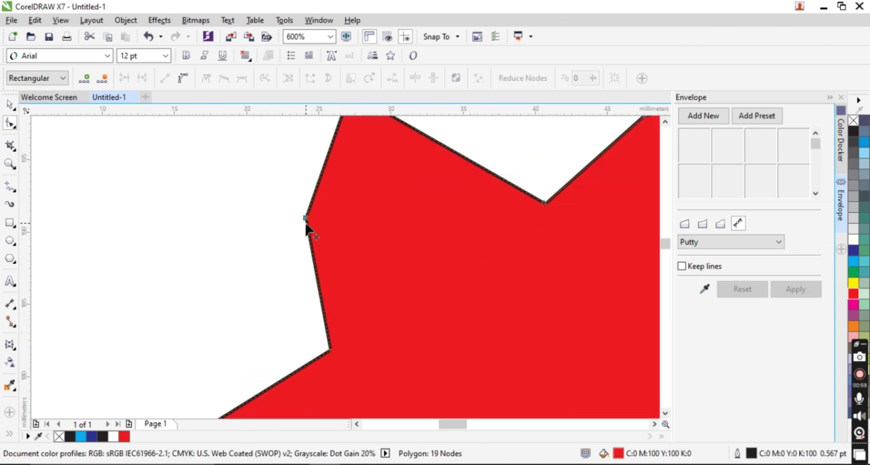
{"action": "left_click", "coordinate": [182, 78]}
{"action": "left_click_drag", "start_coordinate": [308, 219], "coordinate": [325, 220]}
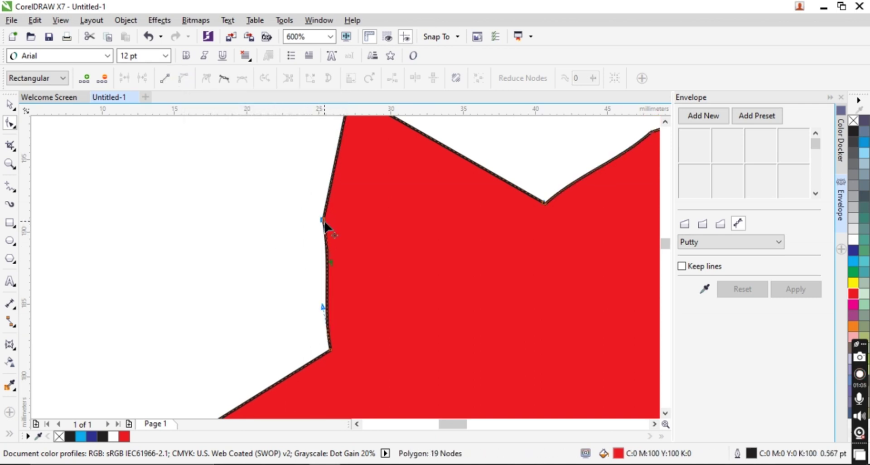
{"action": "scroll", "coordinate": [330, 224], "scroll_direction": "down", "scroll_amount": 3}
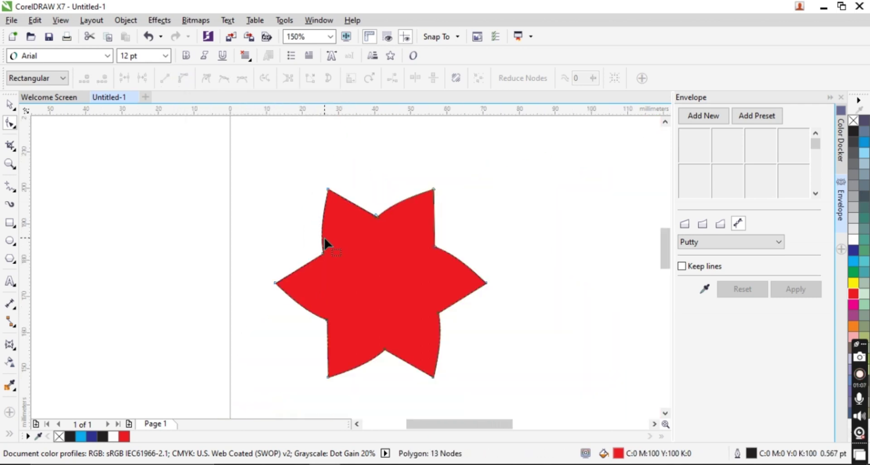
Select the reshaped red star as a whole and enlarge it proportionally to about 109%
{"action": "left_click", "coordinate": [8, 106]}
{"action": "scroll", "coordinate": [400, 231], "scroll_direction": "down", "scroll_amount": 1}
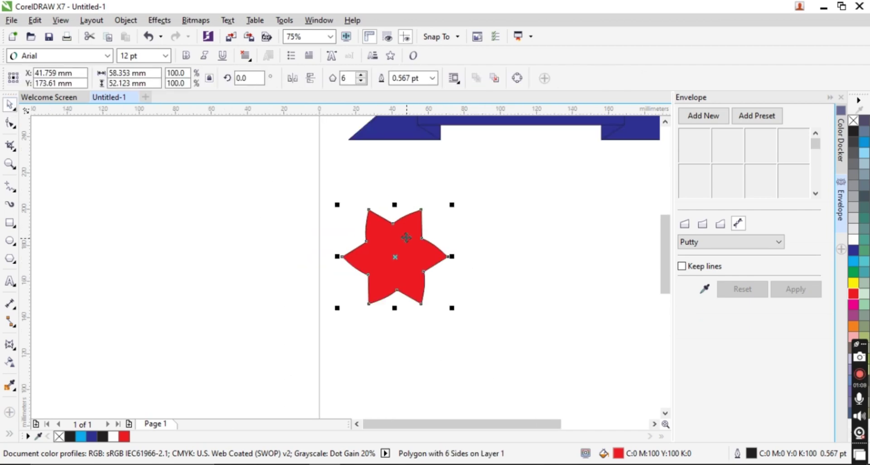
{"action": "scroll", "coordinate": [375, 221], "scroll_direction": "up", "scroll_amount": 1}
{"action": "scroll", "coordinate": [293, 195], "scroll_direction": "down", "scroll_amount": 1}
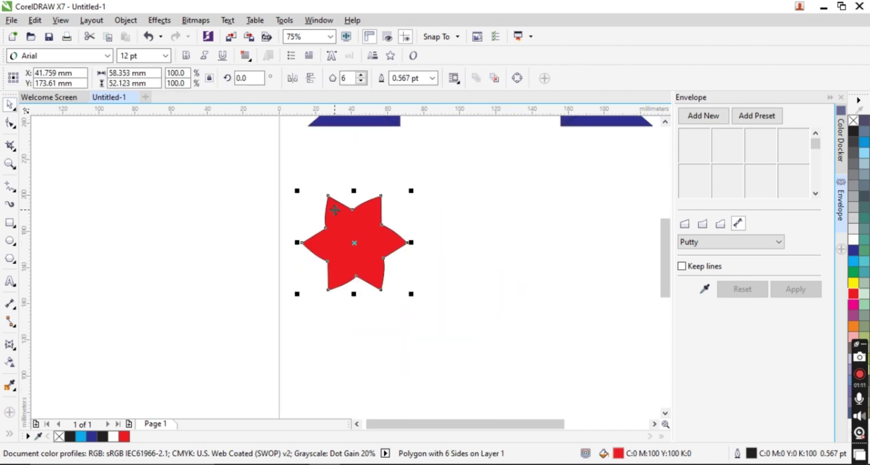
{"action": "scroll", "coordinate": [335, 210], "scroll_direction": "up", "scroll_amount": 1}
{"action": "left_click_drag", "start_coordinate": [262, 177], "coordinate": [245, 155]}
{"action": "scroll", "coordinate": [397, 245], "scroll_direction": "down", "scroll_amount": 1}
{"action": "scroll", "coordinate": [388, 242], "scroll_direction": "up", "scroll_amount": 1}
{"action": "scroll", "coordinate": [388, 242], "scroll_direction": "down", "scroll_amount": 1}
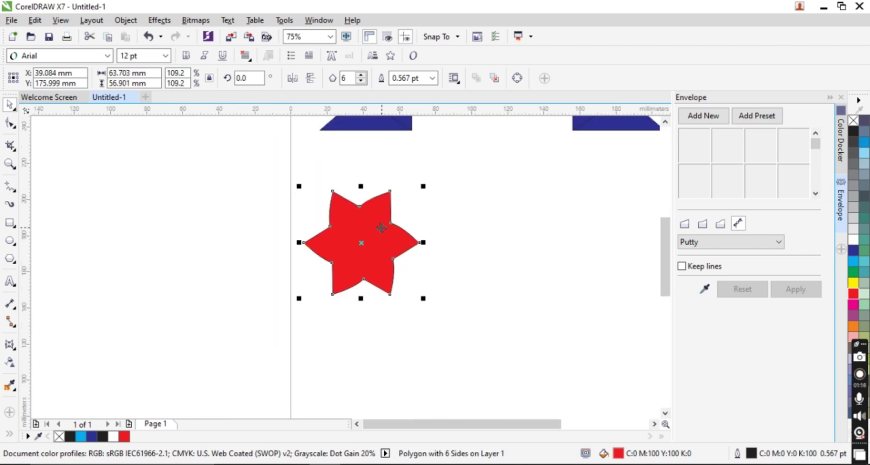
Reposition the enlarged red star below the ribbon banner in the left half of the page
{"action": "left_click_drag", "start_coordinate": [388, 242], "coordinate": [389, 267]}
{"action": "scroll", "coordinate": [390, 267], "scroll_direction": "down", "scroll_amount": 1}
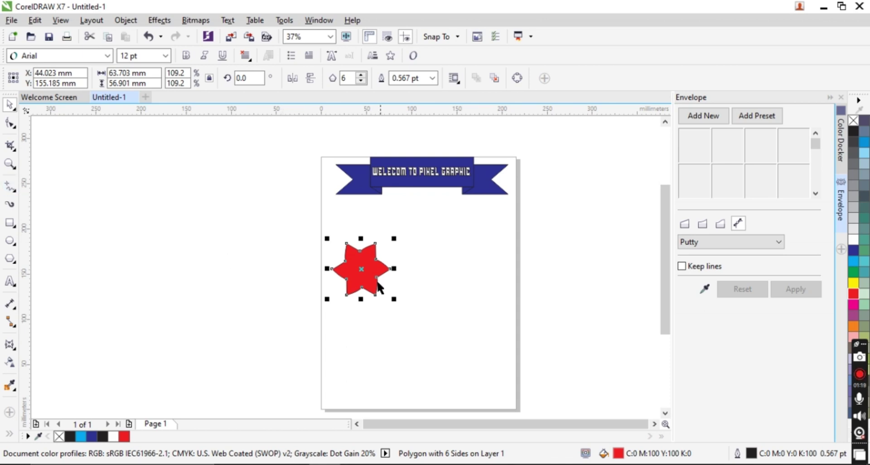
{"action": "scroll", "coordinate": [379, 282], "scroll_direction": "up", "scroll_amount": 1}
{"action": "scroll", "coordinate": [333, 247], "scroll_direction": "down", "scroll_amount": 2}
{"action": "left_click_drag", "start_coordinate": [333, 247], "coordinate": [340, 202]}
{"action": "scroll", "coordinate": [340, 294], "scroll_direction": "up", "scroll_amount": 1}
{"action": "scroll", "coordinate": [340, 201], "scroll_direction": "up", "scroll_amount": 2}
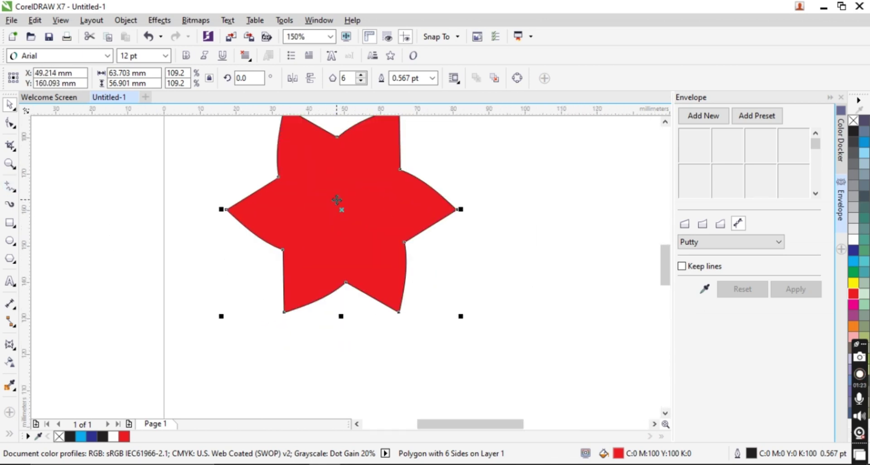
{"action": "scroll", "coordinate": [343, 219], "scroll_direction": "down", "scroll_amount": 1}
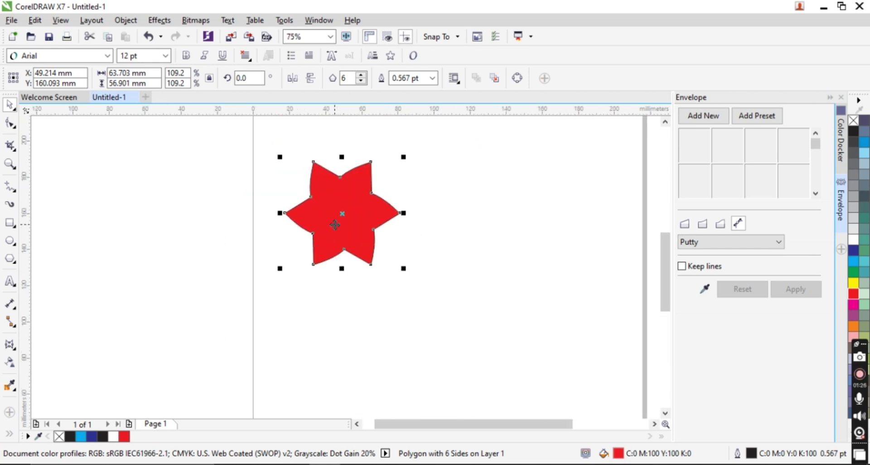
Delete the red star and draw a seven-sided polygon about 79 mm wide and 72 mm high in its place
{"action": "key", "text": "Delete"}
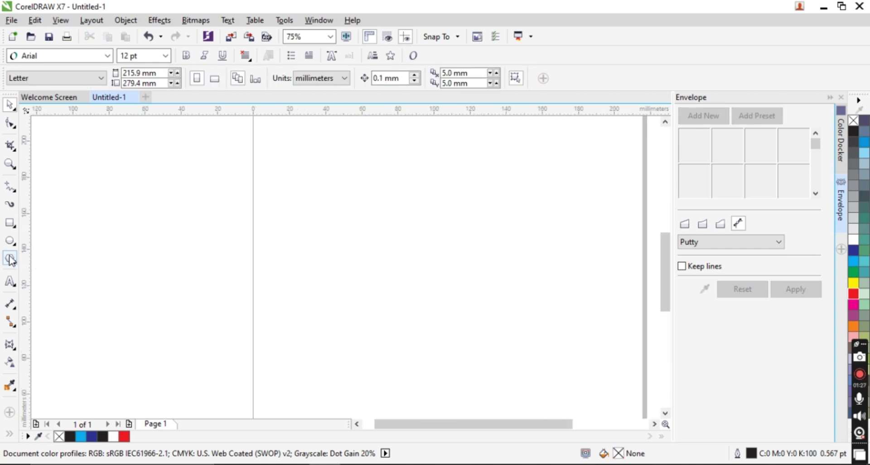
{"action": "left_click", "coordinate": [10, 258]}
{"action": "left_click_drag", "start_coordinate": [288, 161], "coordinate": [436, 295]}
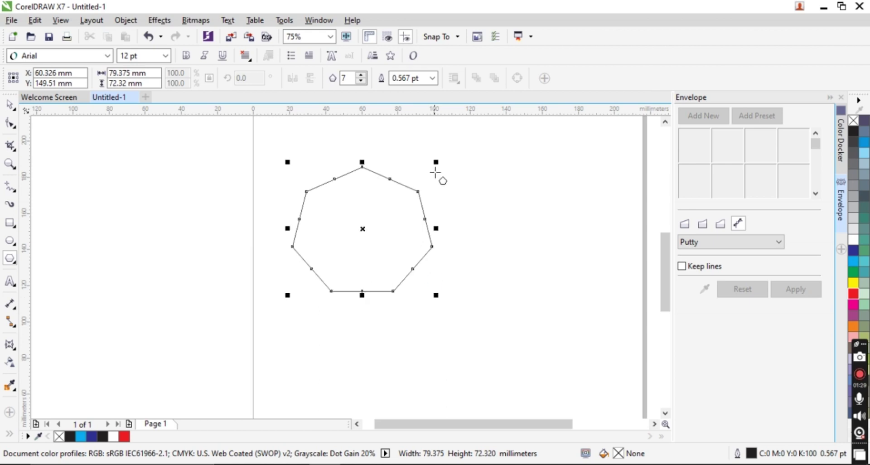
Set the new polygon's number of sides to 11
{"action": "left_click", "coordinate": [361, 75]}
{"action": "left_click", "coordinate": [361, 75]}
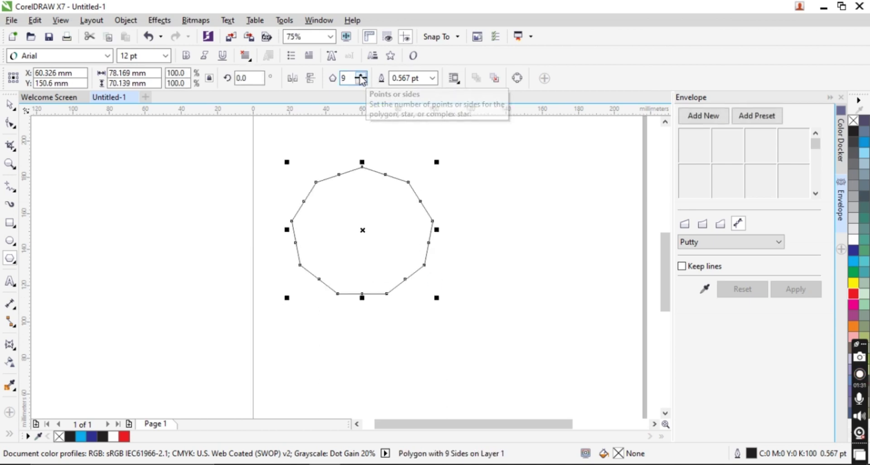
{"action": "left_click", "coordinate": [361, 75]}
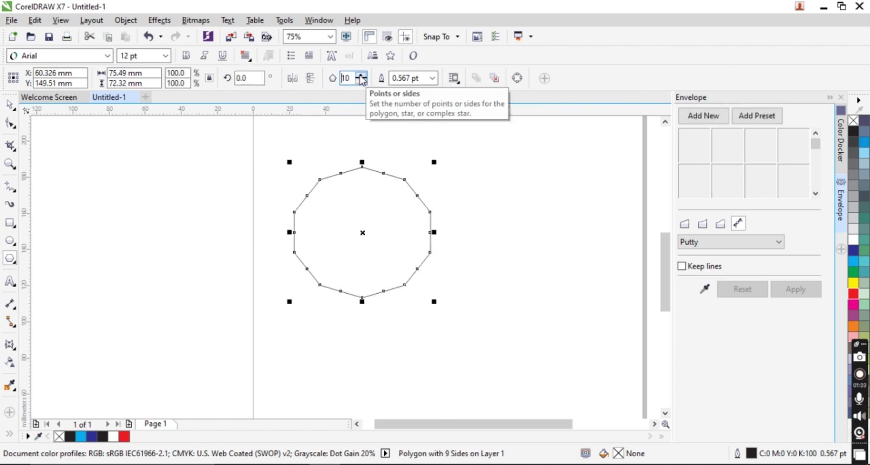
{"action": "left_click", "coordinate": [361, 76]}
Pull a mid-side node of the polygon inward toward the centre to form a sharp 11-pointed star
{"action": "left_click", "coordinate": [10, 122]}
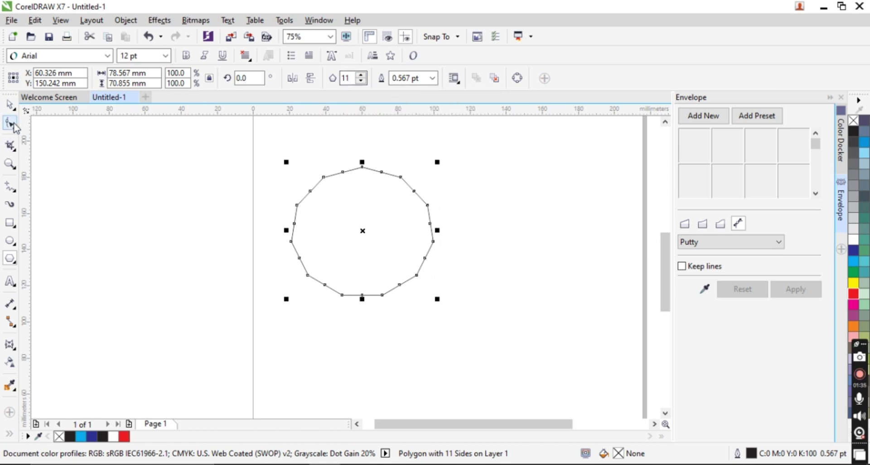
{"action": "left_click_drag", "start_coordinate": [311, 190], "coordinate": [344, 218]}
{"action": "left_click", "coordinate": [9, 104]}
{"action": "scroll", "coordinate": [408, 282], "scroll_direction": "down", "scroll_amount": 2}
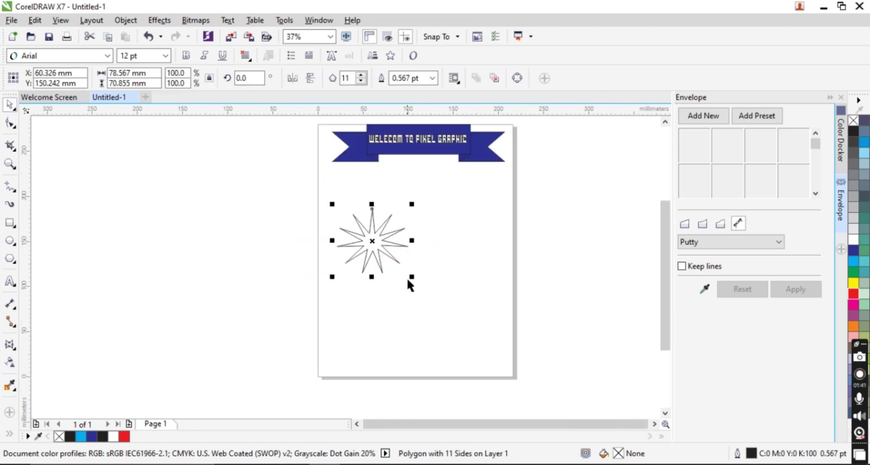
Scale the 11-pointed star to about 132 by 119 mm and place it in the lower-left part of the page
{"action": "left_click_drag", "start_coordinate": [410, 275], "coordinate": [535, 374]}
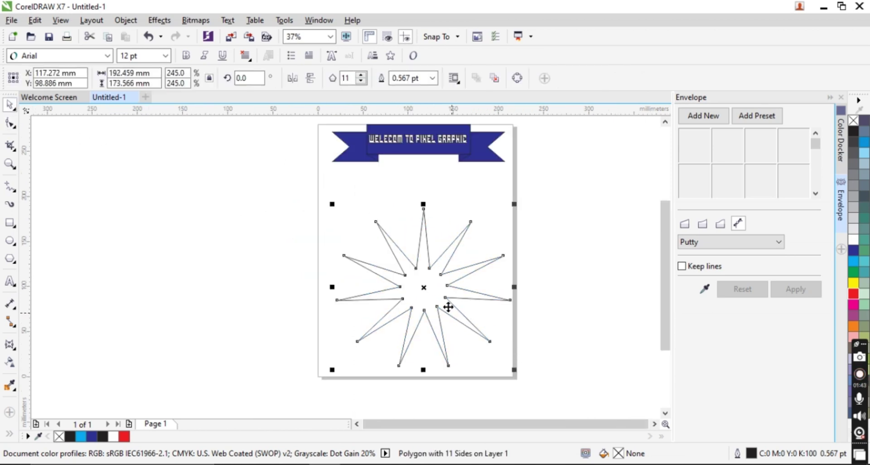
{"action": "left_click_drag", "start_coordinate": [427, 288], "coordinate": [399, 301]}
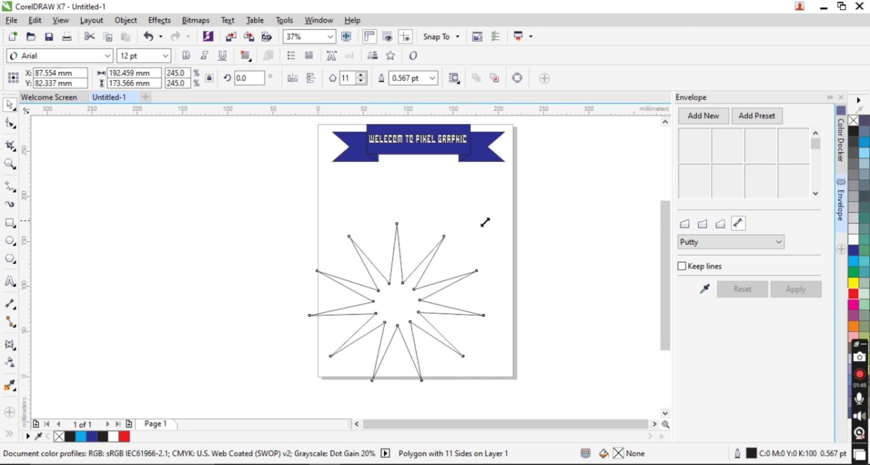
{"action": "left_click_drag", "start_coordinate": [484, 219], "coordinate": [426, 271]}
{"action": "left_click_drag", "start_coordinate": [375, 326], "coordinate": [378, 300]}
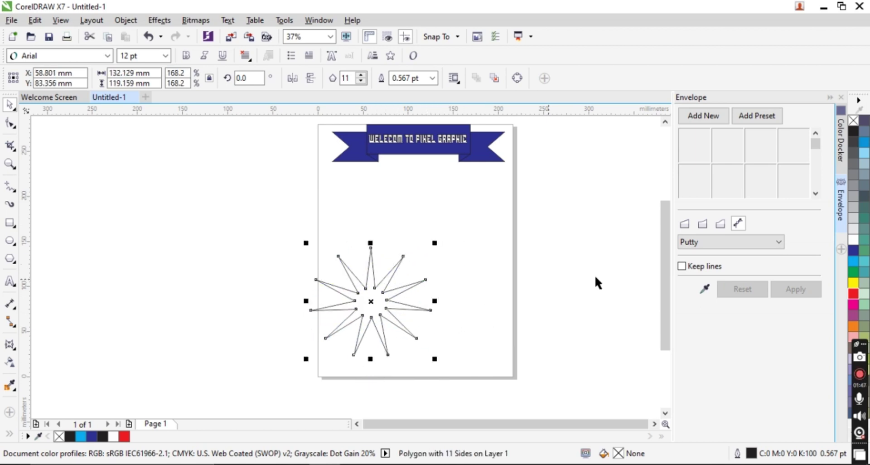
Try a cyan fill on the 11-pointed star and settle on red
{"action": "left_click", "coordinate": [853, 261]}
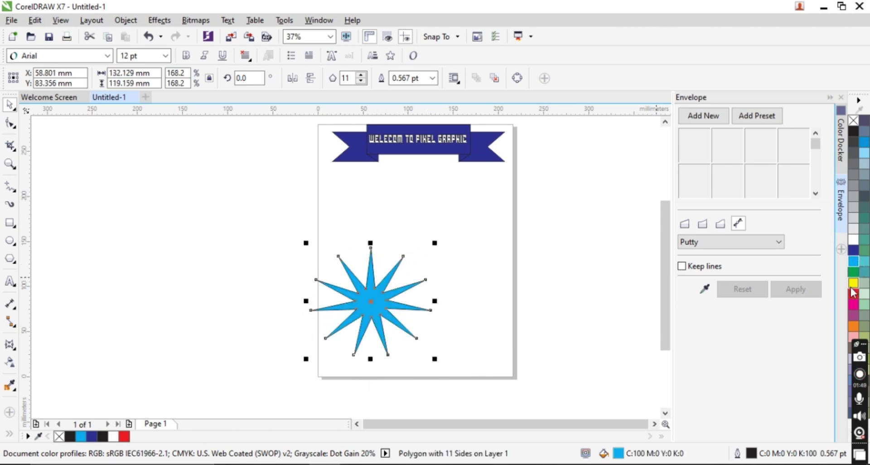
{"action": "left_click", "coordinate": [854, 295]}
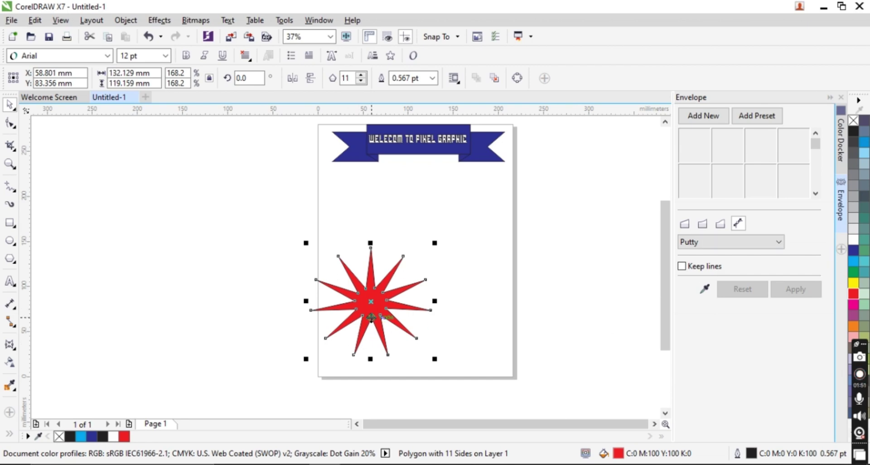
{"action": "left_click", "coordinate": [291, 276]}
Move the red 11-pointed star fully onto the page, into its lower-left corner
{"action": "scroll", "coordinate": [391, 308], "scroll_direction": "up", "scroll_amount": 2}
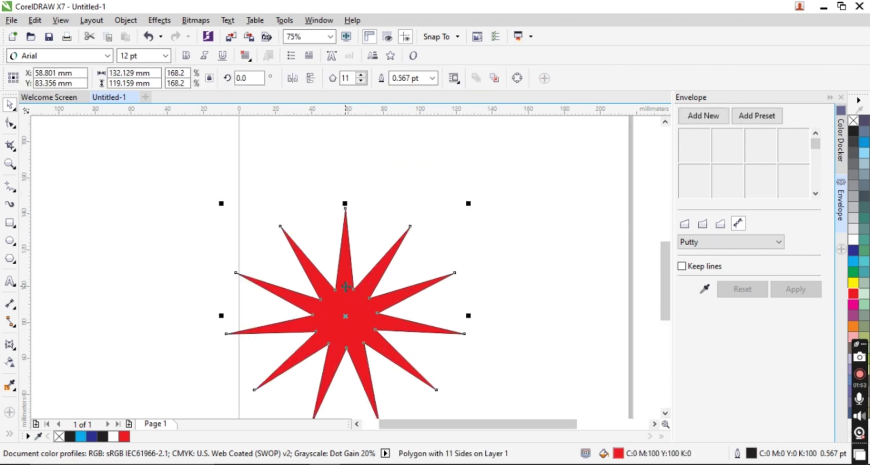
{"action": "scroll", "coordinate": [345, 287], "scroll_direction": "down", "scroll_amount": 2}
{"action": "left_click_drag", "start_coordinate": [346, 287], "coordinate": [351, 305]}
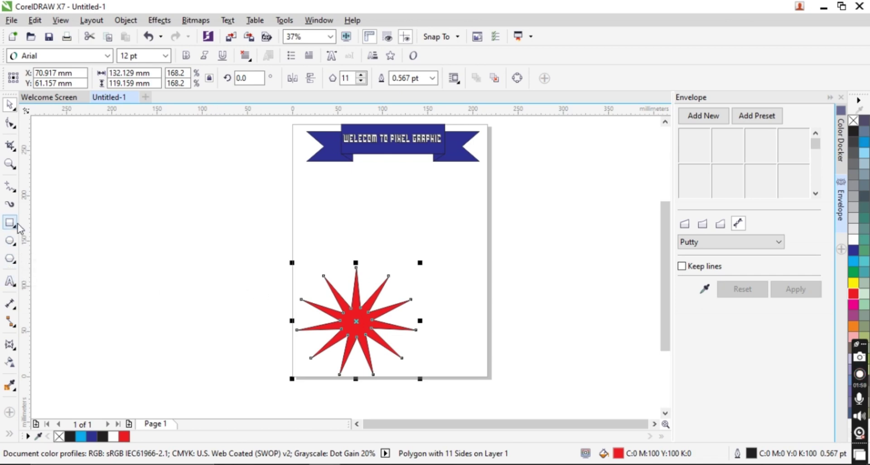
{"action": "left_click", "coordinate": [13, 261]}
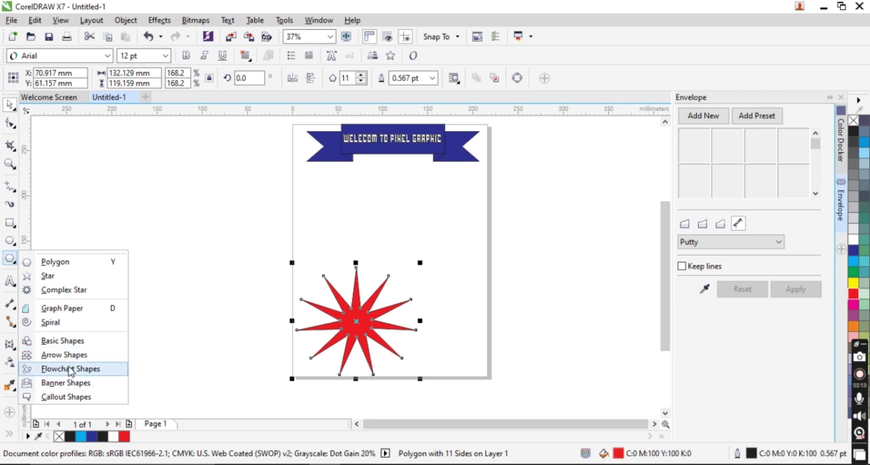
{"action": "left_click", "coordinate": [63, 289]}
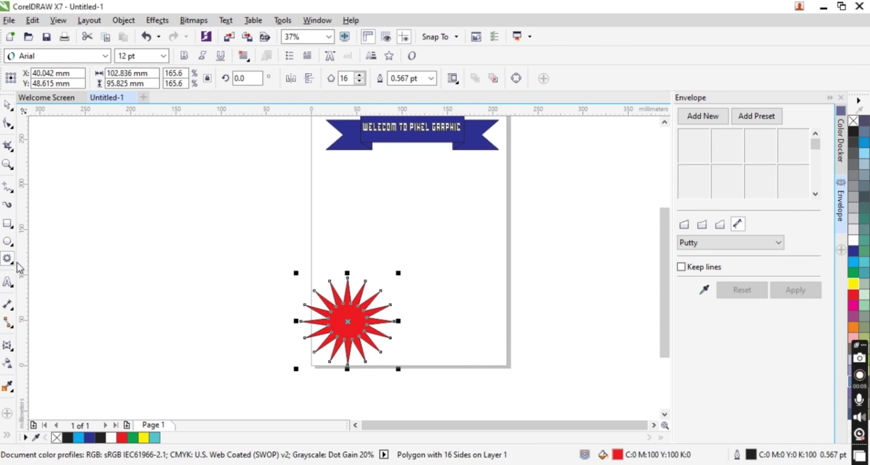
{"action": "left_click", "coordinate": [11, 262]}
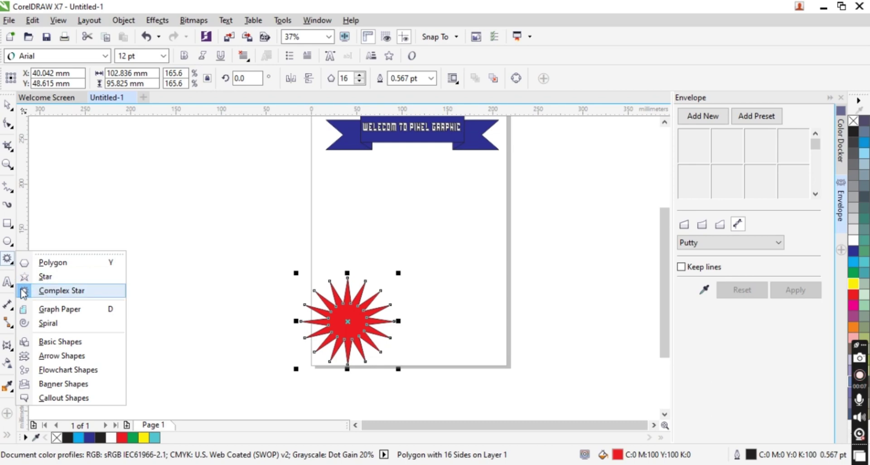
{"action": "left_click", "coordinate": [43, 292]}
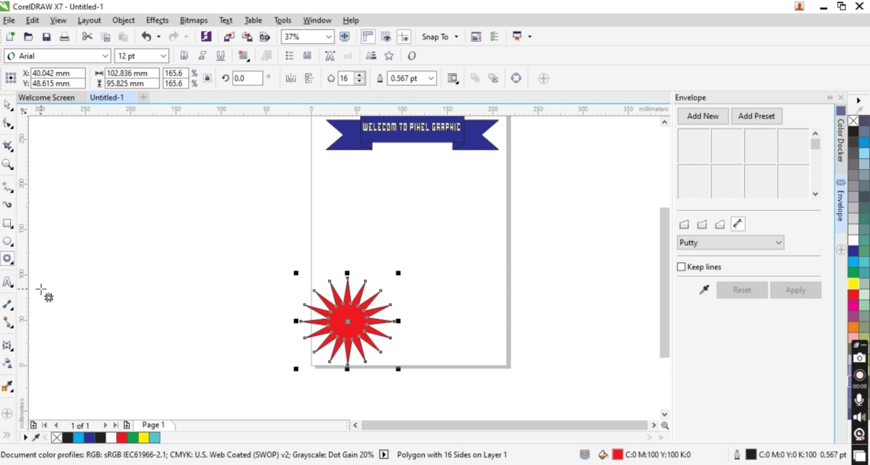
Draw a five-pointed star with the Star tool, about 111 mm wide and 101 mm high, between the banner and the red star
{"action": "left_click", "coordinate": [16, 268]}
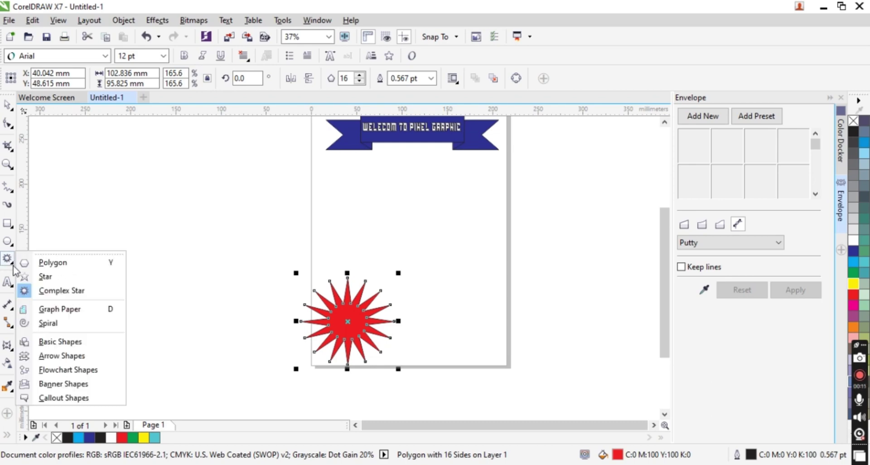
{"action": "left_click", "coordinate": [47, 276]}
{"action": "left_click_drag", "start_coordinate": [347, 179], "coordinate": [443, 275]}
Try out reshaping the five-pointed star symmetrically by moving its upper-right inner node
{"action": "left_click", "coordinate": [7, 124]}
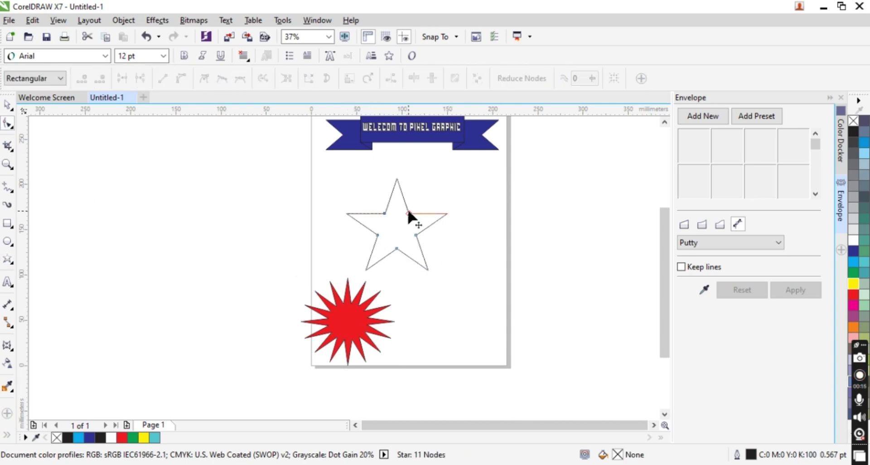
{"action": "scroll", "coordinate": [406, 207], "scroll_direction": "up", "scroll_amount": 2}
{"action": "left_click_drag", "start_coordinate": [408, 217], "coordinate": [439, 194]}
{"action": "left_click_drag", "start_coordinate": [493, 182], "coordinate": [439, 245]}
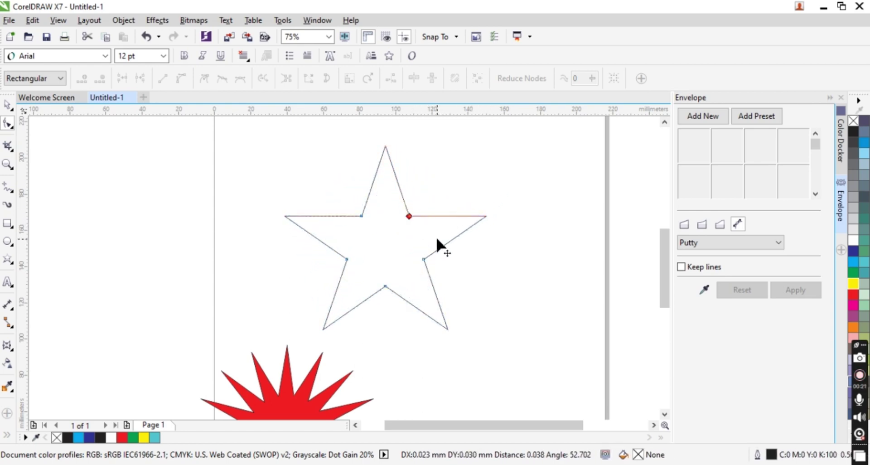
Select the unfilled star as a whole and set its number of points to 9
{"action": "left_click", "coordinate": [7, 104]}
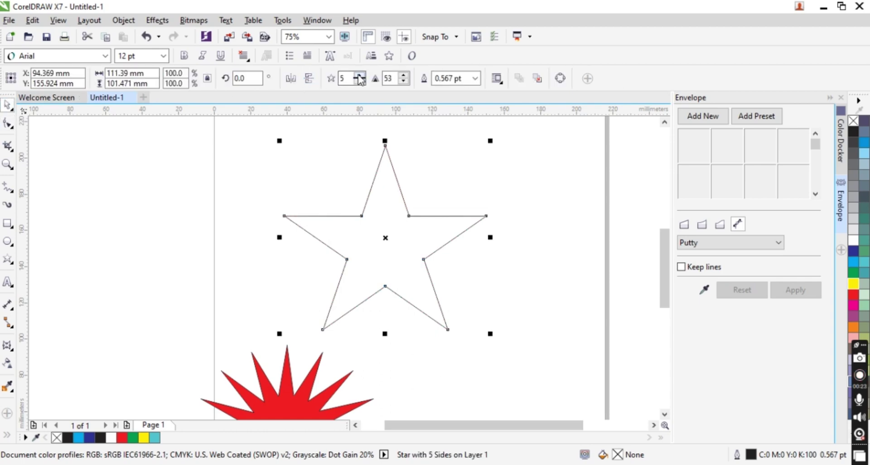
{"action": "left_click", "coordinate": [359, 76]}
{"action": "left_click", "coordinate": [359, 76]}
{"action": "left_click", "coordinate": [359, 76]}
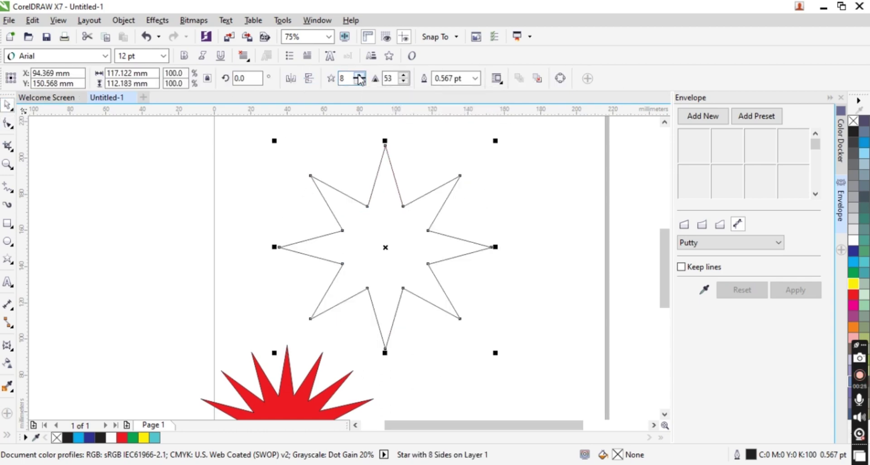
{"action": "left_click", "coordinate": [360, 76]}
Shift an inner node of the nine-pointed star outward to make all its points shallower, with a sharpness of 31
{"action": "left_click", "coordinate": [7, 123]}
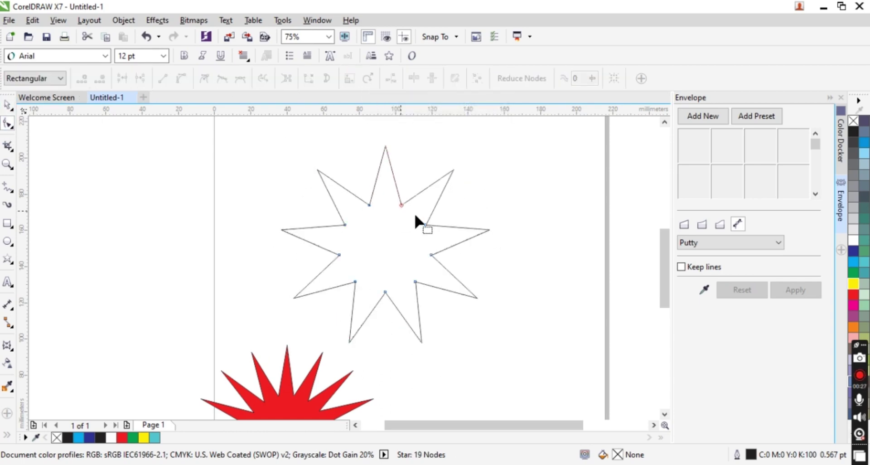
{"action": "left_click_drag", "start_coordinate": [424, 224], "coordinate": [455, 247]}
{"action": "scroll", "coordinate": [349, 211], "scroll_direction": "down", "scroll_amount": 3}
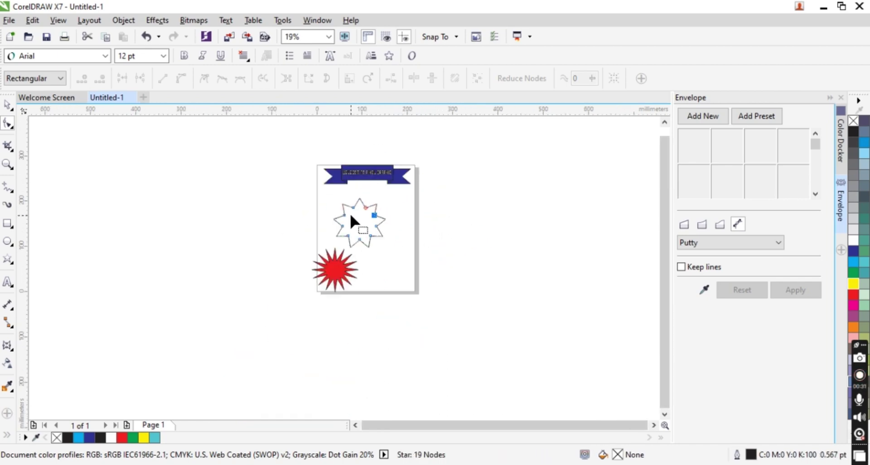
{"action": "scroll", "coordinate": [349, 211], "scroll_direction": "up", "scroll_amount": 3}
Move the nine-pointed star to the page's left side below the banner and fill it with cyan after trying red
{"action": "left_click", "coordinate": [9, 108]}
{"action": "mouse_move", "coordinate": [389, 231]}
{"action": "left_mouse_down"}
{"action": "mouse_move", "coordinate": [334, 208]}
{"action": "mouse_move", "coordinate": [323, 191]}
{"action": "left_mouse_up"}
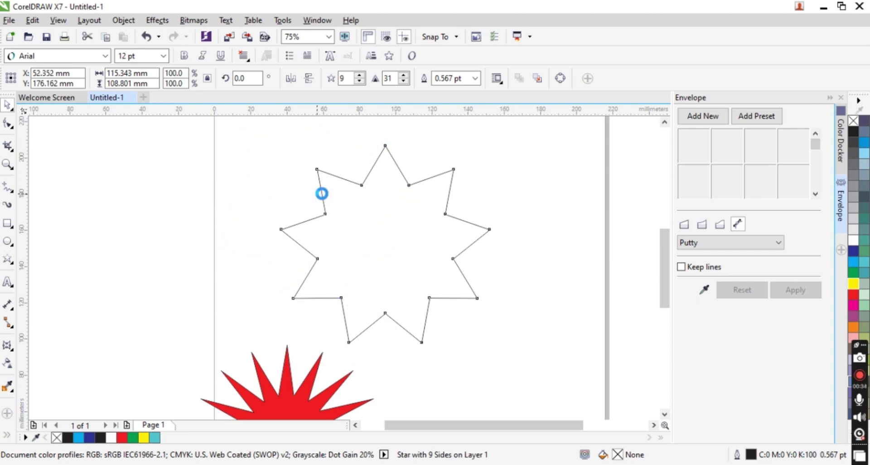
{"action": "left_click", "coordinate": [854, 295]}
{"action": "scroll", "coordinate": [525, 223], "scroll_direction": "down", "scroll_amount": 2}
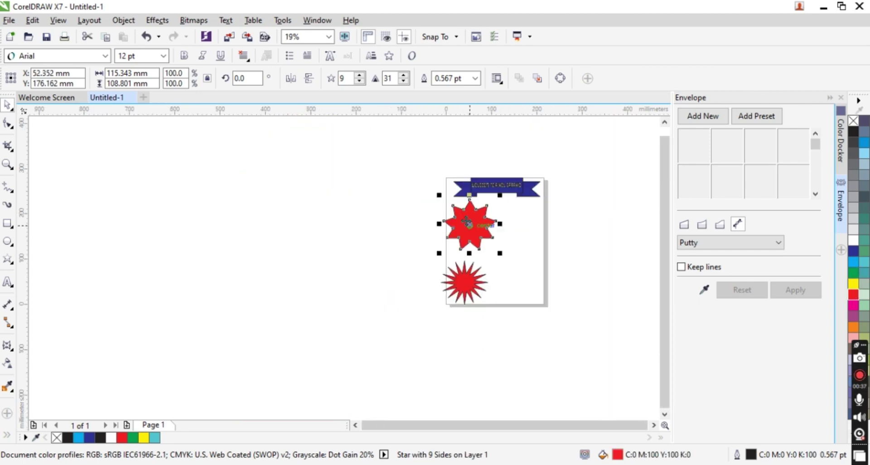
{"action": "scroll", "coordinate": [529, 213], "scroll_direction": "up", "scroll_amount": 1}
{"action": "left_click", "coordinate": [853, 262]}
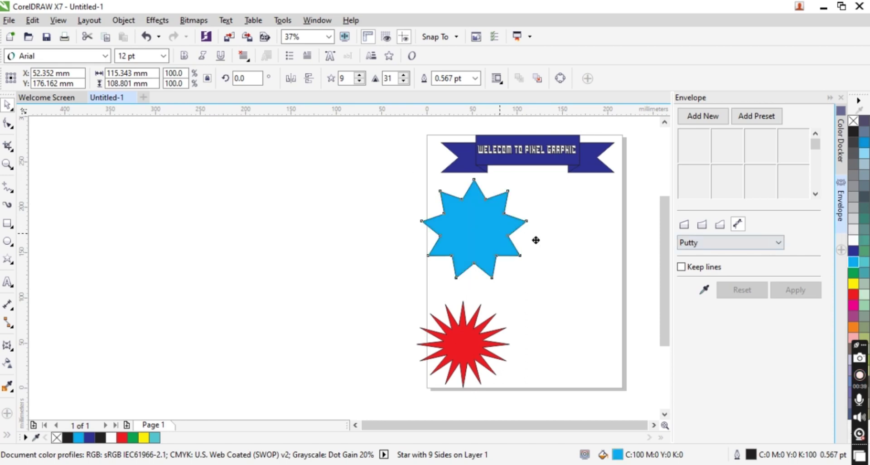
Shrink the cyan star to about 89 by 84 mm and place it in the page's lower-right corner
{"action": "left_click_drag", "start_coordinate": [501, 229], "coordinate": [605, 260]}
{"action": "mouse_move", "coordinate": [623, 214]}
{"action": "left_mouse_down"}
{"action": "mouse_move", "coordinate": [588, 248]}
{"action": "mouse_move", "coordinate": [612, 223]}
{"action": "left_mouse_up"}
{"action": "left_click_drag", "start_coordinate": [575, 273], "coordinate": [593, 352]}
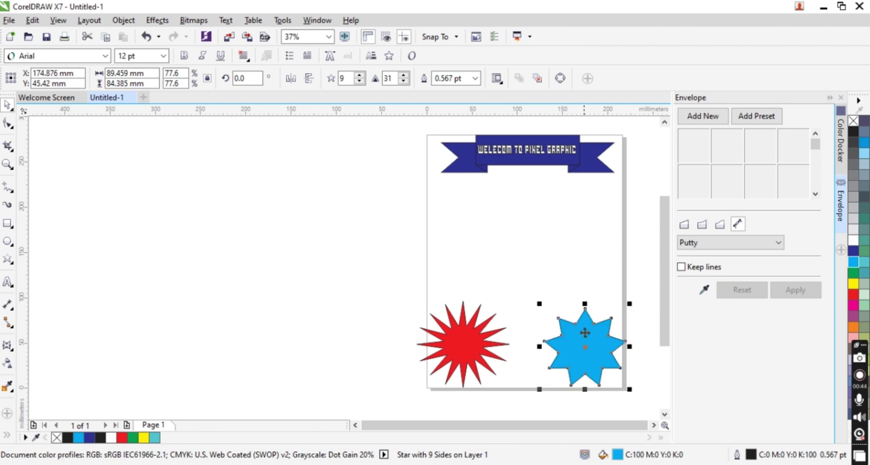
Draw a nine-pointed complex star about 92 by 84 mm between the banner and the two lower stars
{"action": "left_click", "coordinate": [12, 265]}
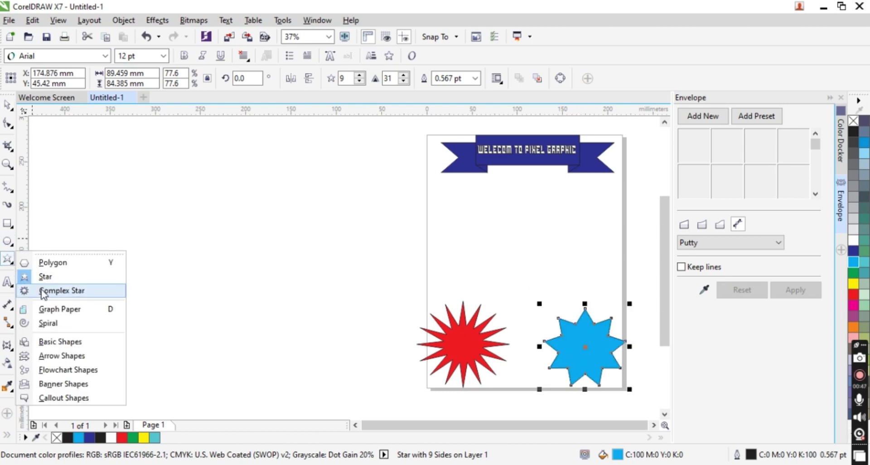
{"action": "left_click", "coordinate": [43, 293]}
{"action": "scroll", "coordinate": [530, 252], "scroll_direction": "up", "scroll_amount": 2}
{"action": "left_click_drag", "start_coordinate": [424, 168], "coordinate": [592, 315]}
{"action": "scroll", "coordinate": [304, 230], "scroll_direction": "down", "scroll_amount": 2}
{"action": "scroll", "coordinate": [445, 222], "scroll_direction": "up", "scroll_amount": 2}
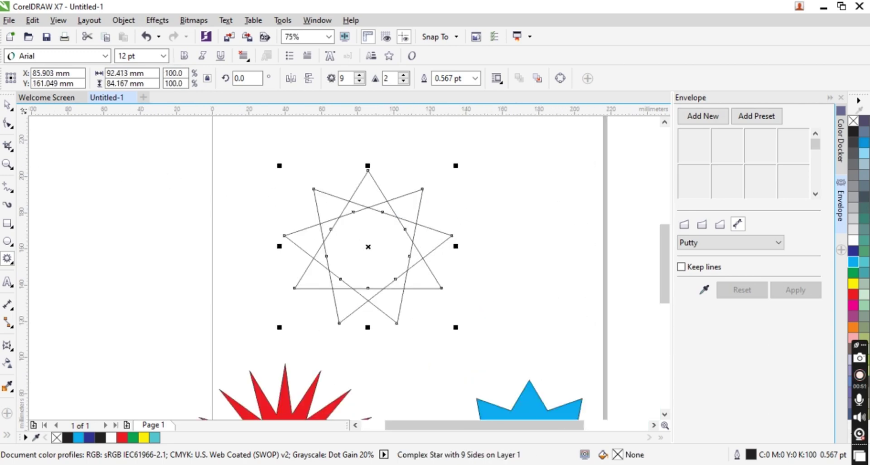
Shift an inner node of the complex star outward to form a second set of points, and fill the star with cyan
{"action": "left_click", "coordinate": [7, 123]}
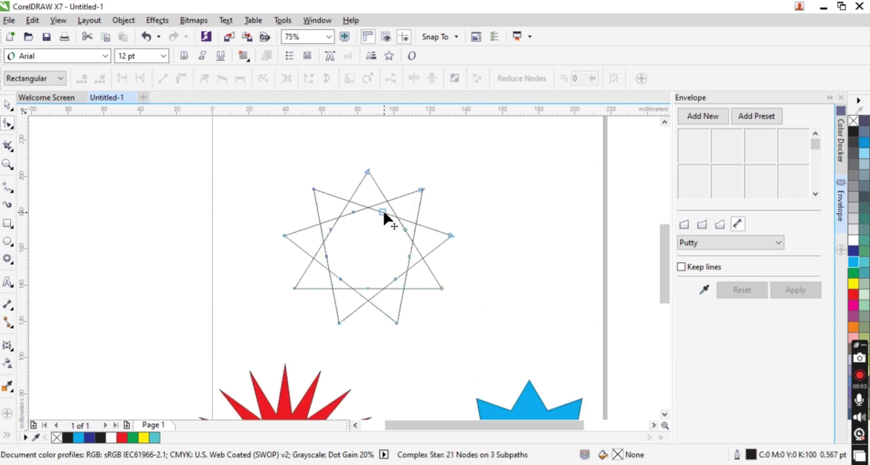
{"action": "left_click_drag", "start_coordinate": [383, 213], "coordinate": [308, 301]}
{"action": "left_click", "coordinate": [7, 104]}
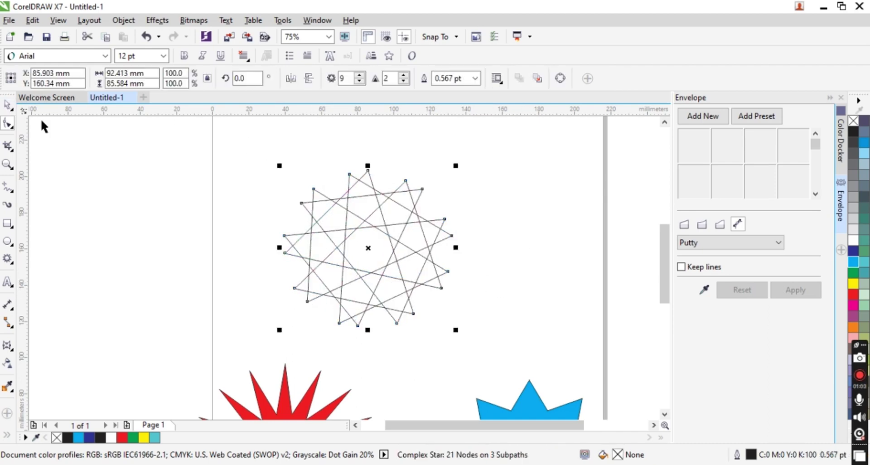
{"action": "left_click", "coordinate": [853, 263]}
{"action": "scroll", "coordinate": [322, 214], "scroll_direction": "down", "scroll_amount": 2}
{"action": "scroll", "coordinate": [334, 233], "scroll_direction": "up", "scroll_amount": 1}
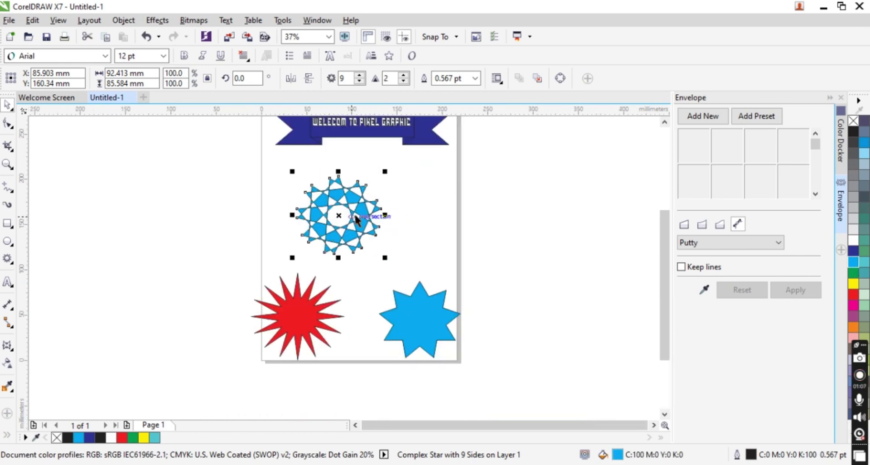
Shift a lower node of the cyan complex star along its rim to form a denser ring around a wider open centre
{"action": "scroll", "coordinate": [356, 220], "scroll_direction": "up", "scroll_amount": 1}
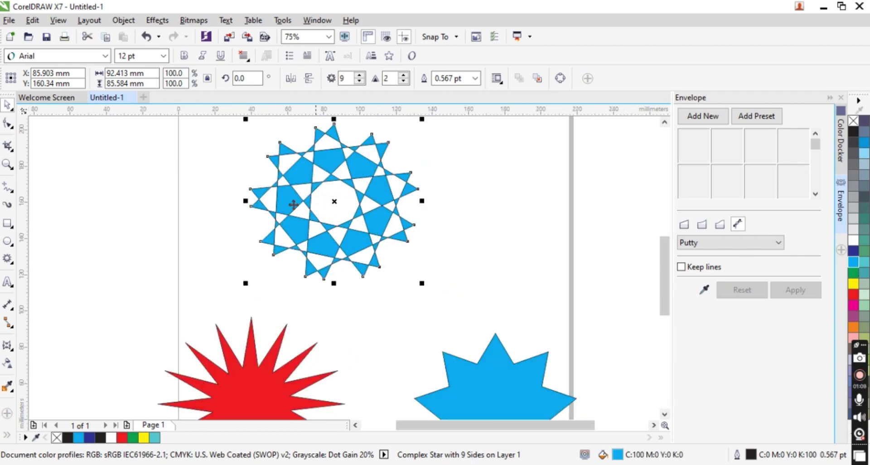
{"action": "left_click", "coordinate": [8, 123]}
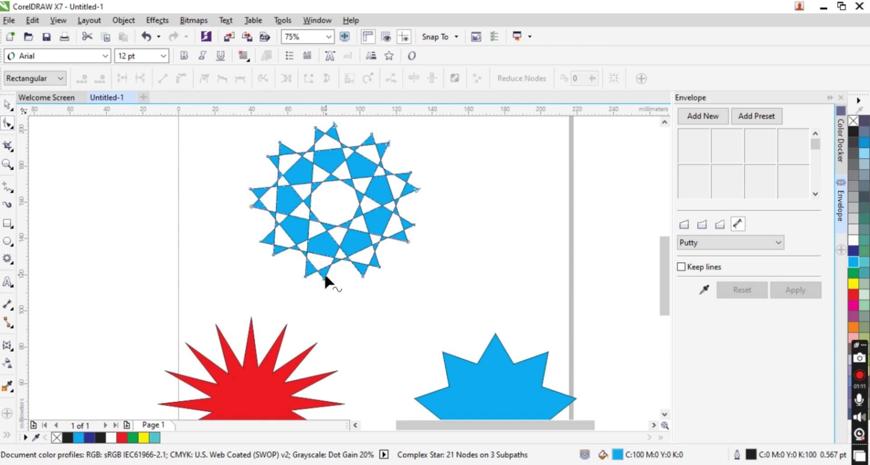
{"action": "left_click_drag", "start_coordinate": [324, 272], "coordinate": [381, 267]}
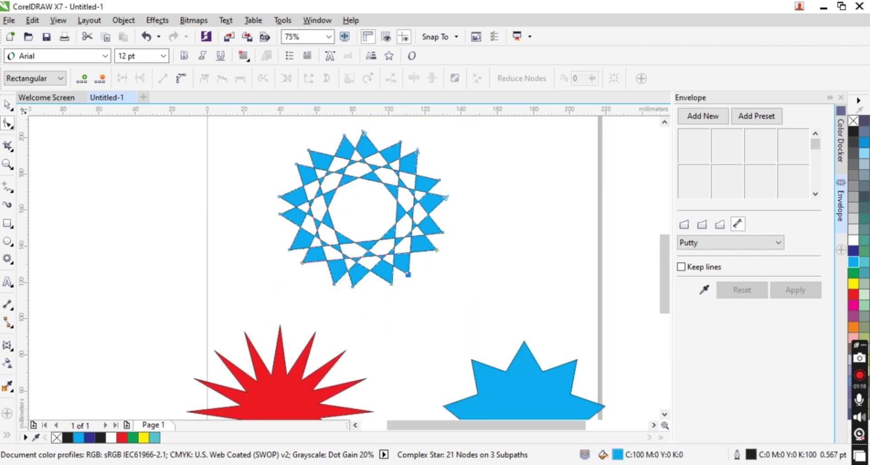
{"action": "key", "text": "space"}
{"action": "key", "text": "F3"}
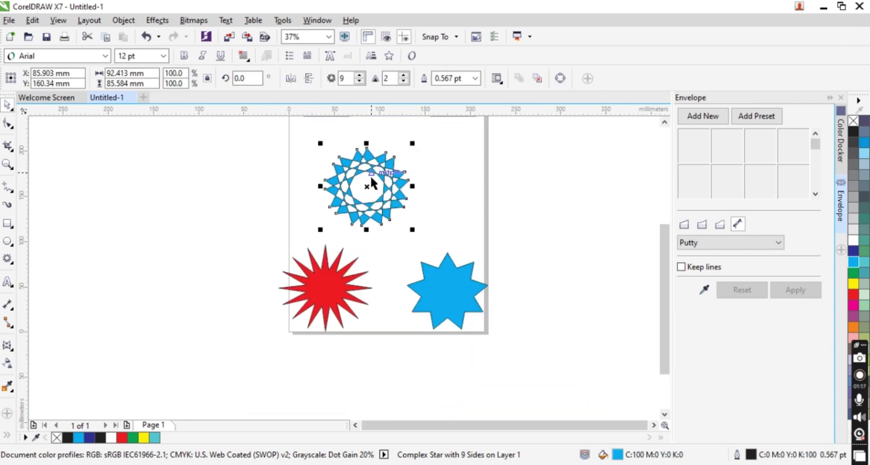
Move the cyan complex star onto the red star, shrink it to about 59 by 54 mm and centre it there
{"action": "left_click_drag", "start_coordinate": [382, 173], "coordinate": [356, 264]}
{"action": "scroll", "coordinate": [380, 259], "scroll_direction": "up", "scroll_amount": 2}
{"action": "left_click", "coordinate": [387, 216]}
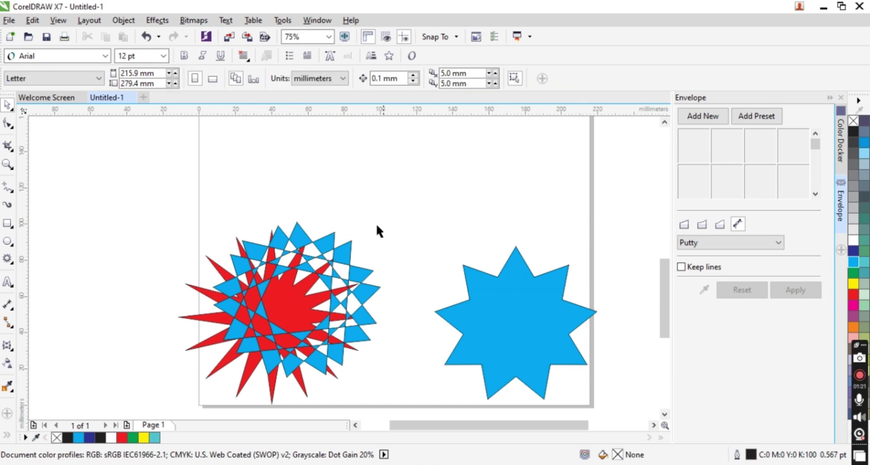
{"action": "left_click", "coordinate": [351, 253]}
{"action": "left_click_drag", "start_coordinate": [385, 218], "coordinate": [322, 276]}
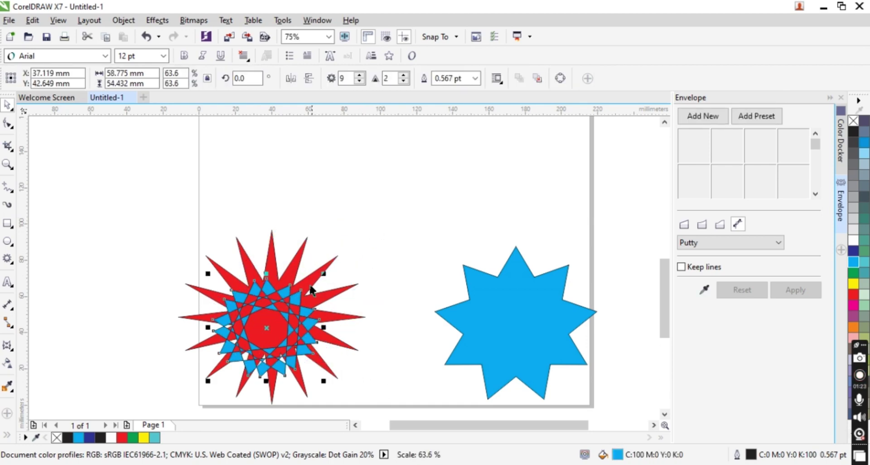
{"action": "scroll", "coordinate": [277, 317], "scroll_direction": "up", "scroll_amount": 2}
{"action": "left_click_drag", "start_coordinate": [290, 312], "coordinate": [301, 293]}
{"action": "left_click", "coordinate": [300, 292]}
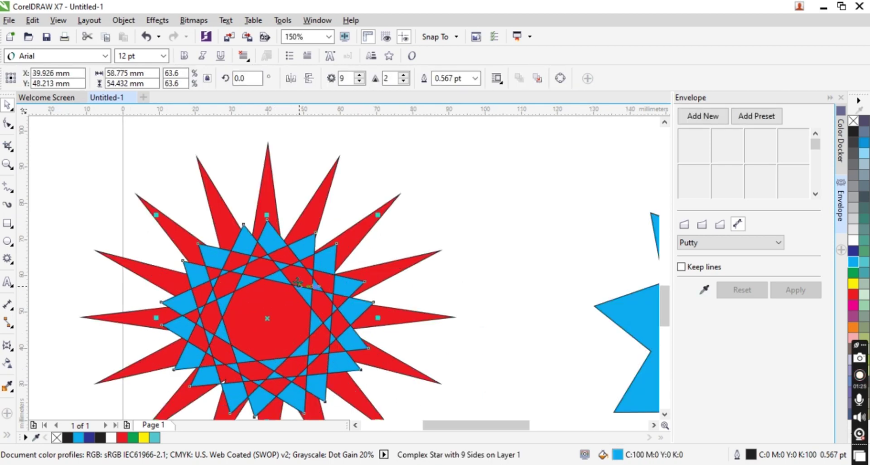
Select the red star together with its cyan ring and move both up to the area just below the banner
{"action": "scroll", "coordinate": [390, 244], "scroll_direction": "down", "scroll_amount": 2}
{"action": "scroll", "coordinate": [390, 245], "scroll_direction": "up", "scroll_amount": 1}
{"action": "left_click", "coordinate": [390, 245]}
{"action": "scroll", "coordinate": [227, 229], "scroll_direction": "down", "scroll_amount": 1}
{"action": "left_click_drag", "start_coordinate": [182, 182], "coordinate": [313, 309]}
{"action": "left_click_drag", "start_coordinate": [266, 250], "coordinate": [300, 160]}
{"action": "scroll", "coordinate": [300, 160], "scroll_direction": "down", "scroll_amount": 1}
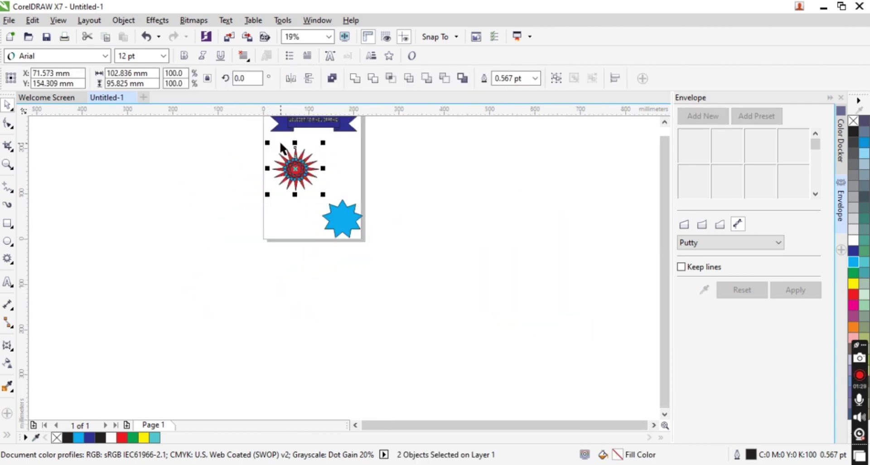
{"action": "scroll", "coordinate": [280, 141], "scroll_direction": "up", "scroll_amount": 1}
{"action": "left_click", "coordinate": [348, 259]}
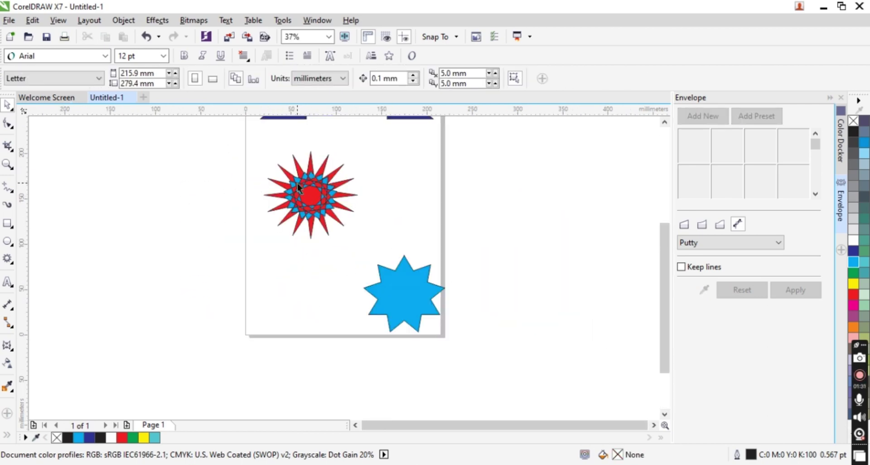
{"action": "left_click_drag", "start_coordinate": [355, 222], "coordinate": [355, 221]}
Duplicate the cyan ring, shrink the copy to about 35 by 33 mm and place it beside the red star, toward the page's right edge
{"action": "left_click_drag", "start_coordinate": [341, 190], "coordinate": [320, 181]}
{"action": "scroll", "coordinate": [358, 170], "scroll_direction": "up", "scroll_amount": 3}
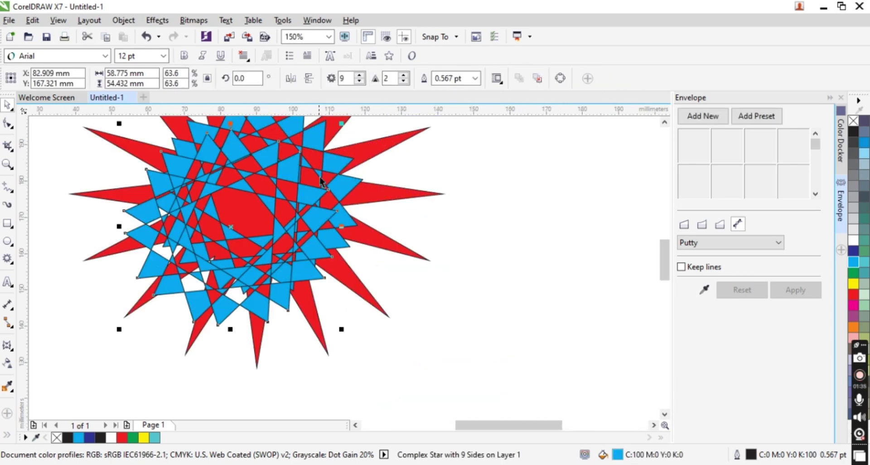
{"action": "left_click_drag", "start_coordinate": [348, 119], "coordinate": [252, 208]}
{"action": "left_click_drag", "start_coordinate": [204, 263], "coordinate": [277, 195]}
{"action": "key", "text": "ctrl+z"}
{"action": "left_click", "coordinate": [225, 322]}
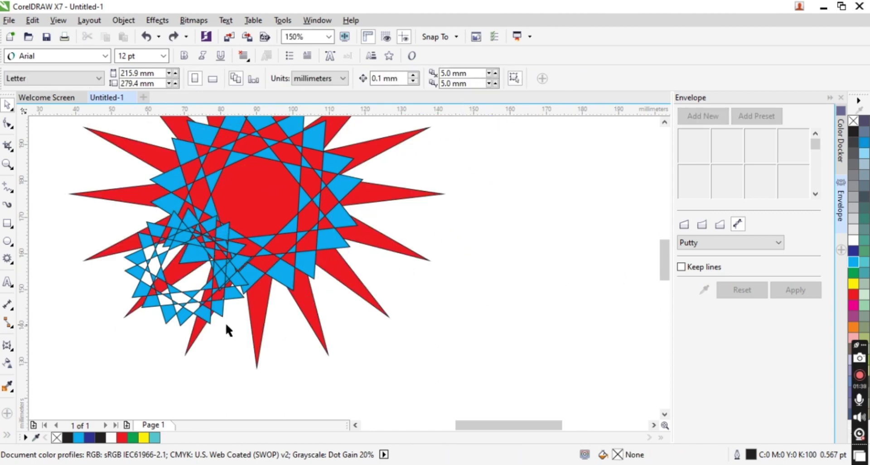
{"action": "left_click_drag", "start_coordinate": [222, 317], "coordinate": [499, 342]}
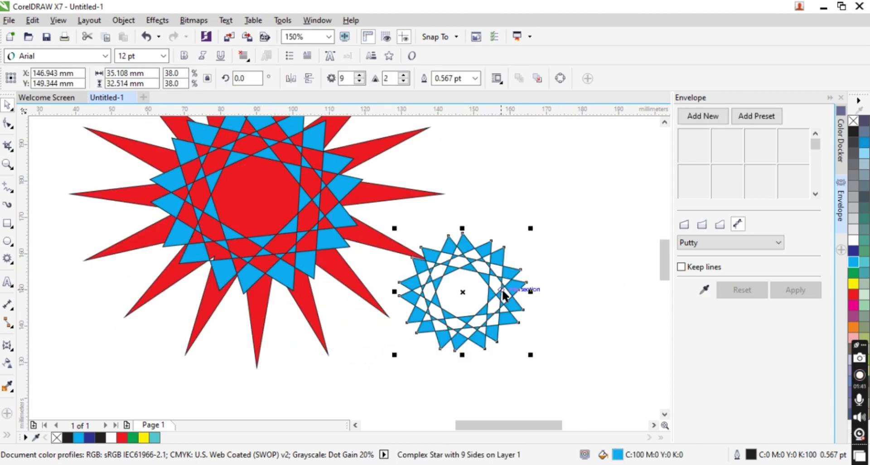
{"action": "left_click_drag", "start_coordinate": [505, 291], "coordinate": [579, 284]}
Reshape the small cyan ring by shifting one of its outer nodes, and fill it with yellow
{"action": "left_click", "coordinate": [9, 128]}
{"action": "scroll", "coordinate": [198, 154], "scroll_direction": "down", "scroll_amount": 1}
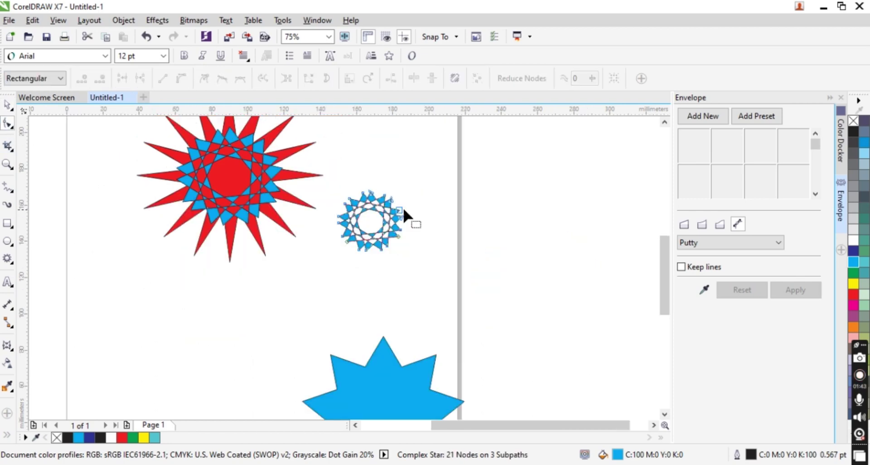
{"action": "scroll", "coordinate": [402, 206], "scroll_direction": "up", "scroll_amount": 1}
{"action": "left_click_drag", "start_coordinate": [379, 187], "coordinate": [350, 169]}
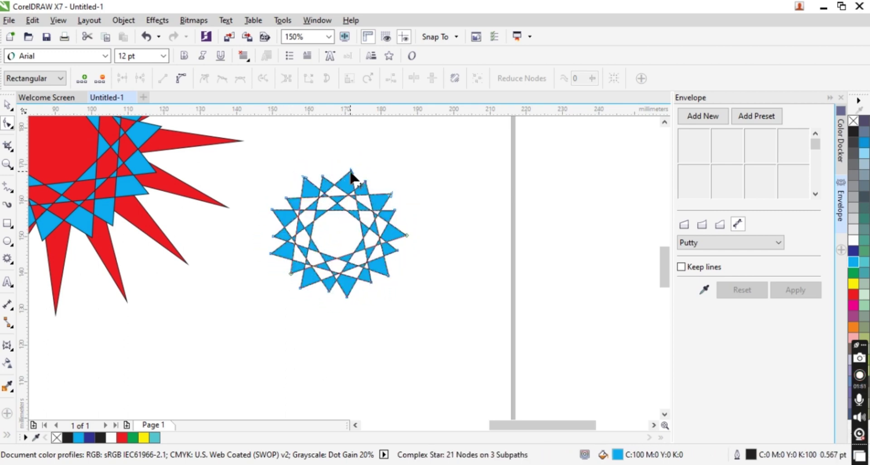
{"action": "left_click", "coordinate": [854, 284]}
{"action": "scroll", "coordinate": [457, 240], "scroll_direction": "down", "scroll_amount": 1}
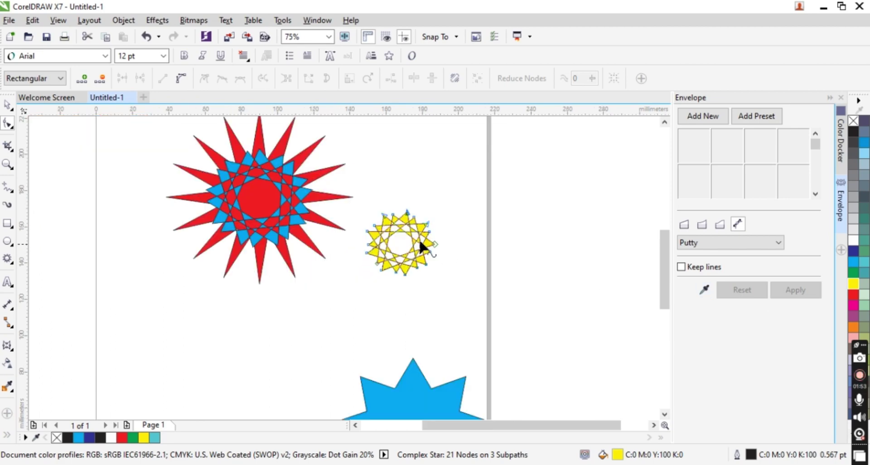
Pull a node of the yellow ring outward to form a nine-pointed star with a solid centre, about 63 by 58 mm
{"action": "scroll", "coordinate": [349, 211], "scroll_direction": "up", "scroll_amount": 1}
{"action": "left_click_drag", "start_coordinate": [422, 218], "coordinate": [526, 352]}
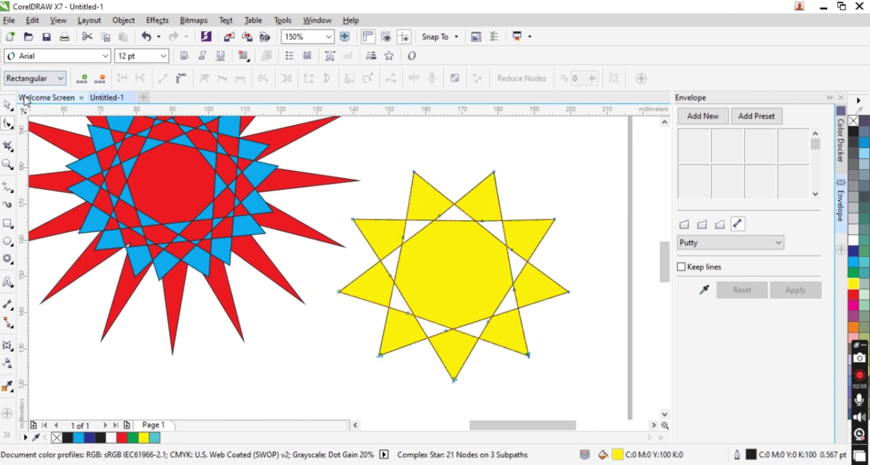
{"action": "key", "text": "space"}
{"action": "scroll", "coordinate": [412, 208], "scroll_direction": "down", "scroll_amount": 2}
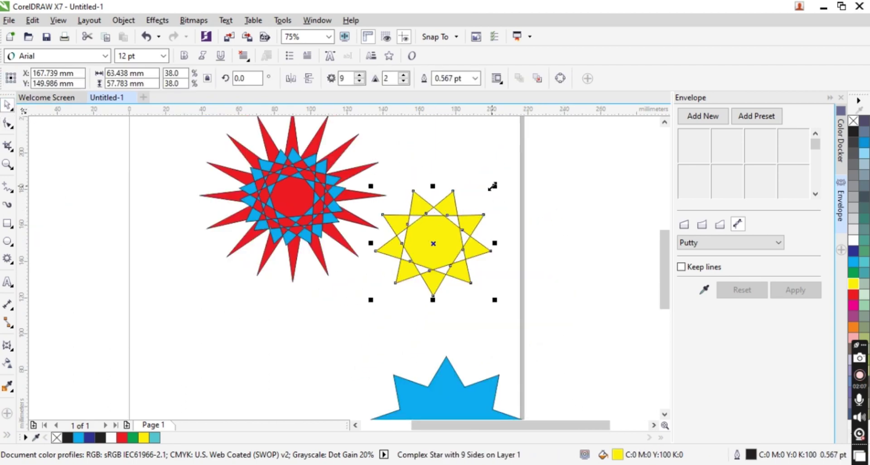
Shrink the yellow star to about 32 by 29 mm and centre it on the red star with the cyan ring
{"action": "left_click_drag", "start_coordinate": [492, 185], "coordinate": [434, 243]}
{"action": "key", "text": "space"}
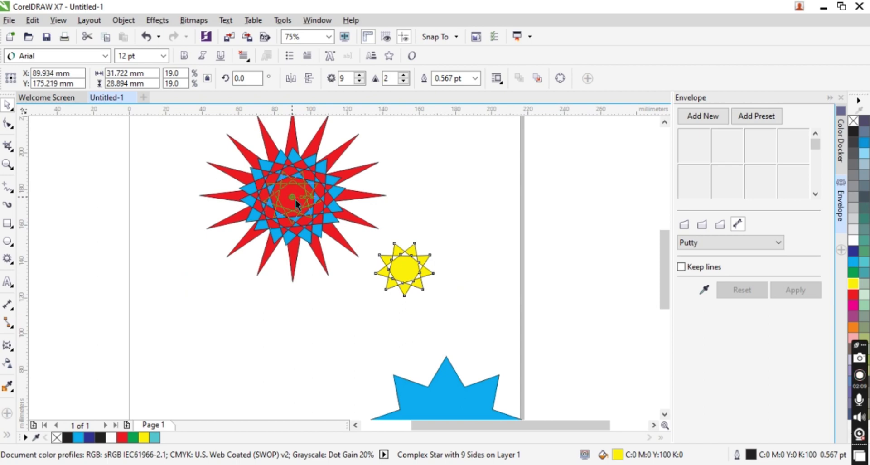
{"action": "left_click_drag", "start_coordinate": [295, 200], "coordinate": [294, 199]}
{"action": "scroll", "coordinate": [295, 199], "scroll_direction": "up", "scroll_amount": 4}
{"action": "scroll", "coordinate": [295, 200], "scroll_direction": "down", "scroll_amount": 4}
{"action": "key", "text": "Escape"}
{"action": "scroll", "coordinate": [262, 167], "scroll_direction": "down", "scroll_amount": 4}
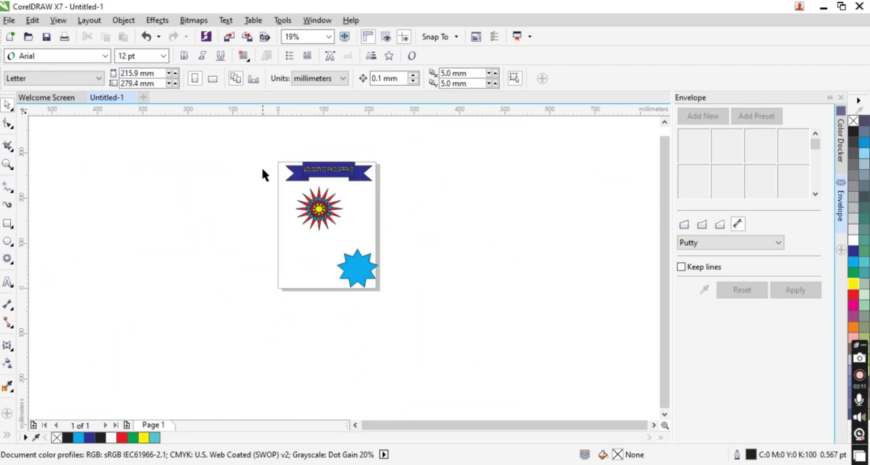
Select all three pieces of the layered red star ornament and move them to the page's left side below the banner
{"action": "scroll", "coordinate": [262, 170], "scroll_direction": "up", "scroll_amount": 2}
{"action": "left_click_drag", "start_coordinate": [252, 182], "coordinate": [242, 146]}
{"action": "scroll", "coordinate": [340, 188], "scroll_direction": "down", "scroll_amount": 1}
{"action": "left_click_drag", "start_coordinate": [342, 232], "coordinate": [259, 169]}
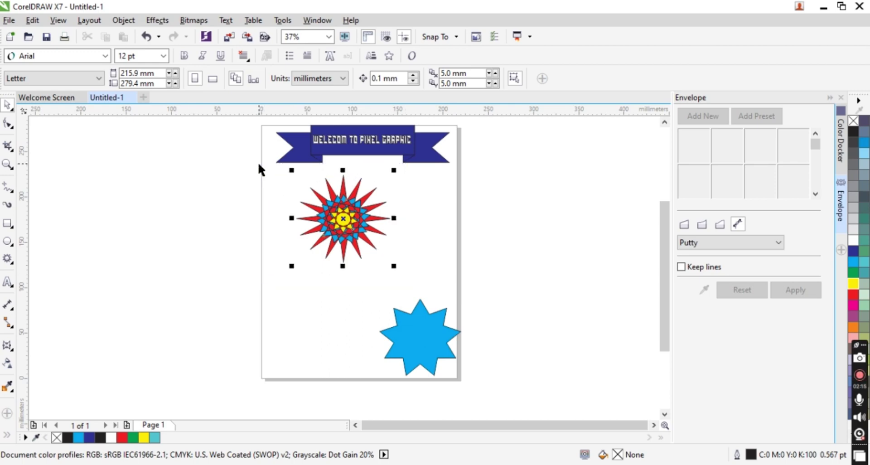
{"action": "left_click_drag", "start_coordinate": [345, 217], "coordinate": [310, 234]}
{"action": "scroll", "coordinate": [360, 213], "scroll_direction": "down", "scroll_amount": 1}
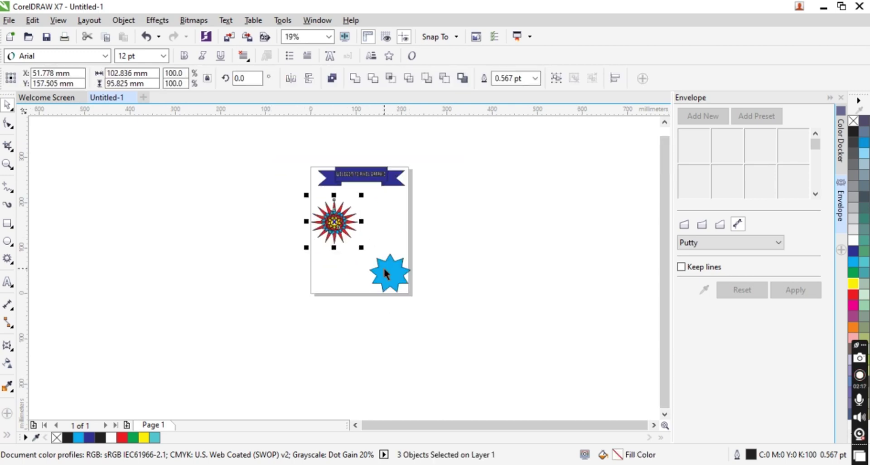
Select the ornament's yellow star and cyan ring together and place them over the large cyan star in the page's lower-right corner
{"action": "scroll", "coordinate": [385, 272], "scroll_direction": "up", "scroll_amount": 1}
{"action": "left_click", "coordinate": [389, 274]}
{"action": "scroll", "coordinate": [285, 194], "scroll_direction": "up", "scroll_amount": 1}
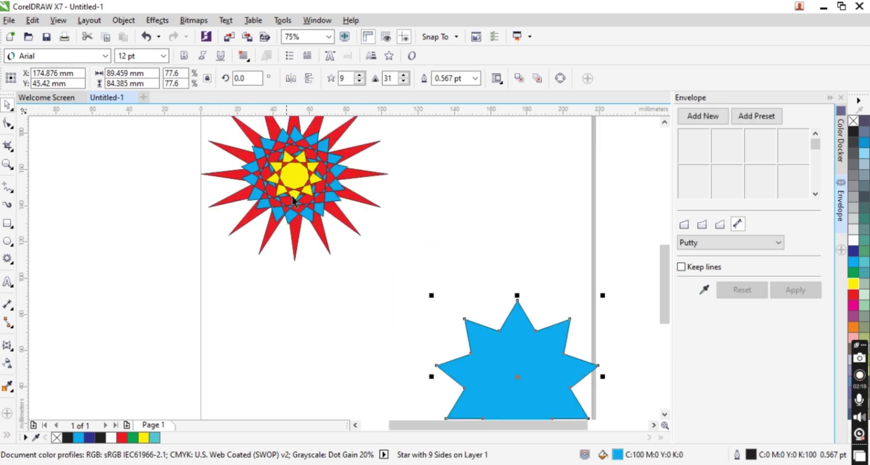
{"action": "scroll", "coordinate": [240, 116], "scroll_direction": "up", "scroll_amount": 2}
{"action": "left_click", "coordinate": [245, 163]}
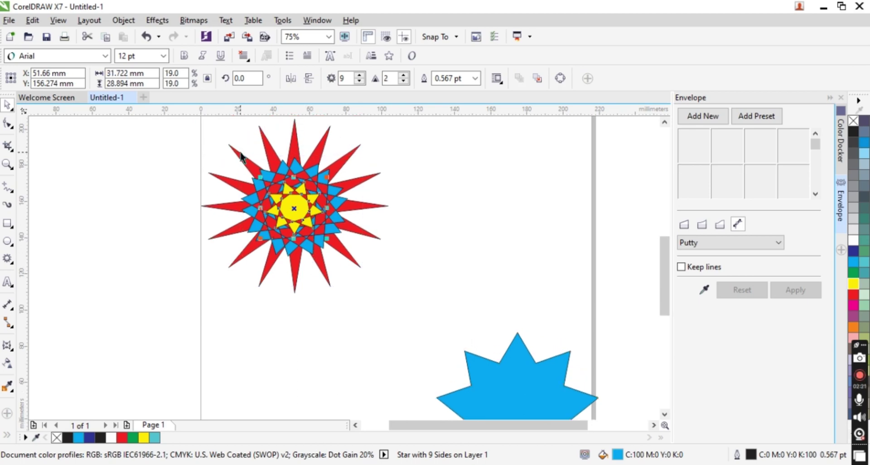
{"action": "scroll", "coordinate": [290, 172], "scroll_direction": "down", "scroll_amount": 2}
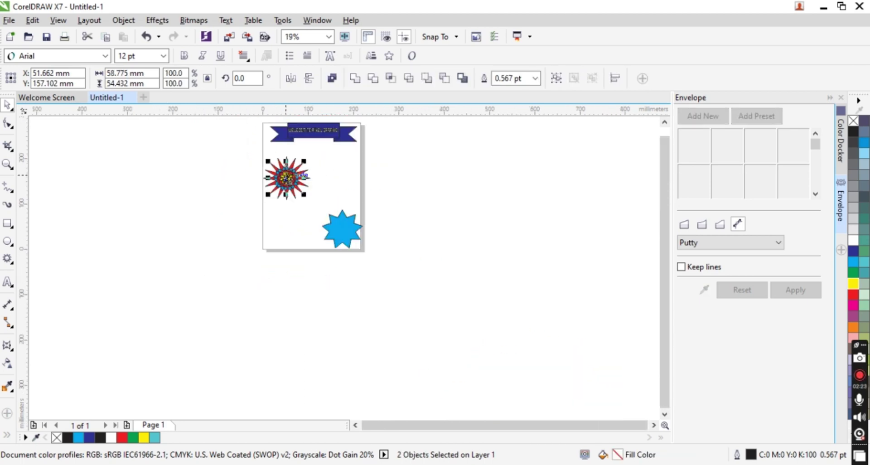
{"action": "scroll", "coordinate": [348, 229], "scroll_direction": "up", "scroll_amount": 3}
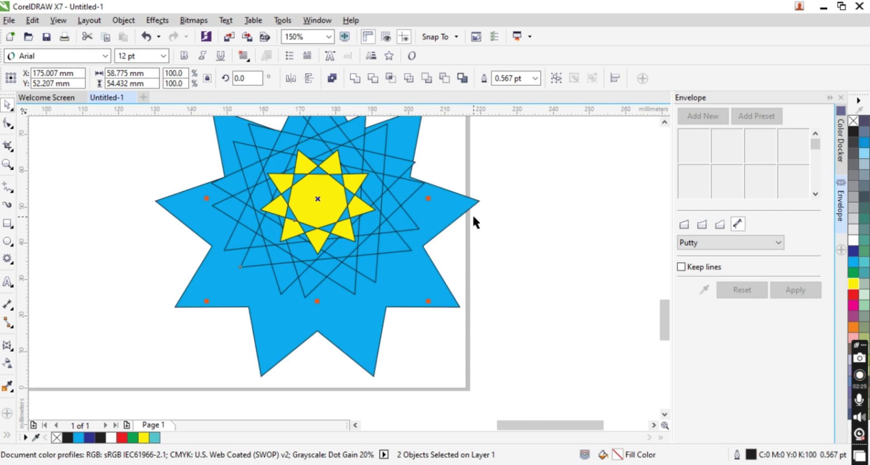
Fill the ring on the cyan star with red after trying green, and shift it and the yellow star toward the cyan star's centre
{"action": "left_click", "coordinate": [854, 270]}
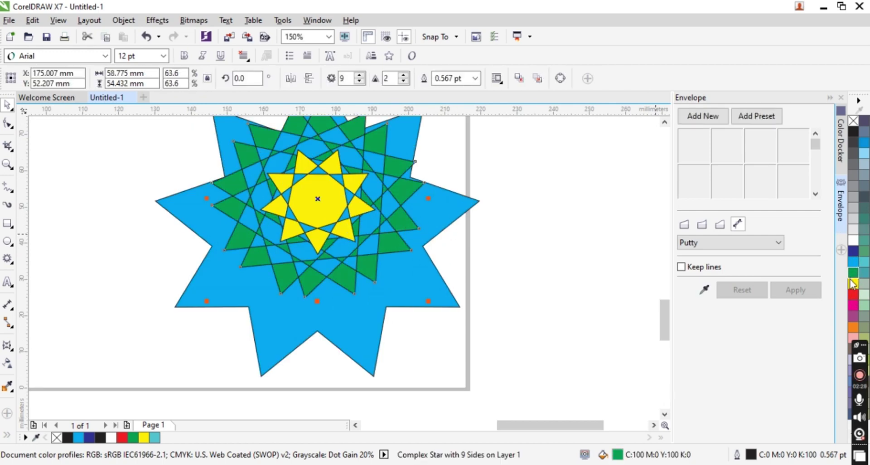
{"action": "left_click", "coordinate": [853, 295]}
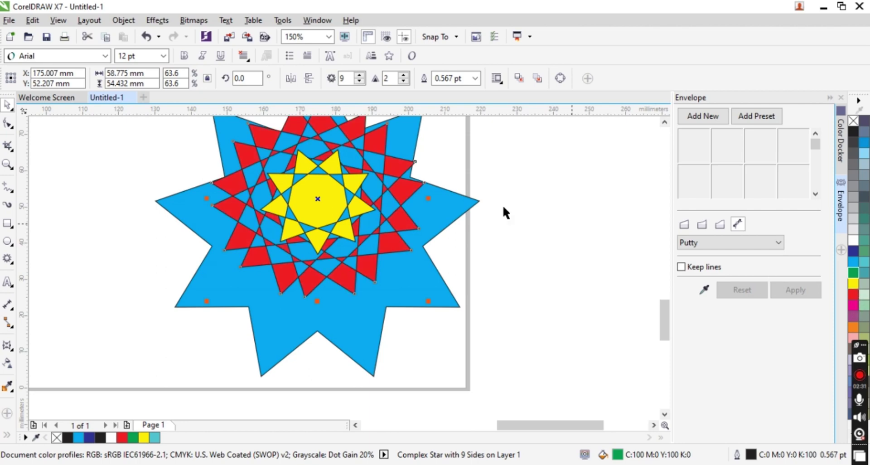
{"action": "left_click_drag", "start_coordinate": [421, 229], "coordinate": [412, 252]}
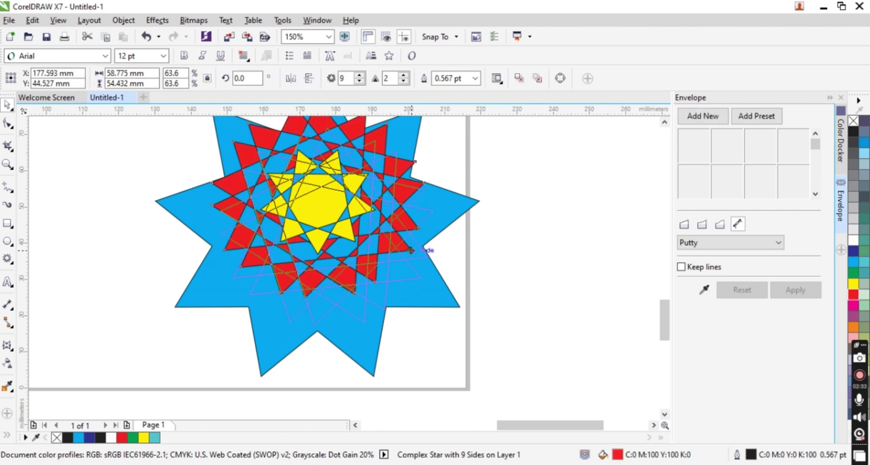
{"action": "left_click_drag", "start_coordinate": [332, 204], "coordinate": [339, 226]}
{"action": "left_click", "coordinate": [479, 232]}
{"action": "scroll", "coordinate": [333, 226], "scroll_direction": "down", "scroll_amount": 2}
{"action": "scroll", "coordinate": [318, 206], "scroll_direction": "up", "scroll_amount": 2}
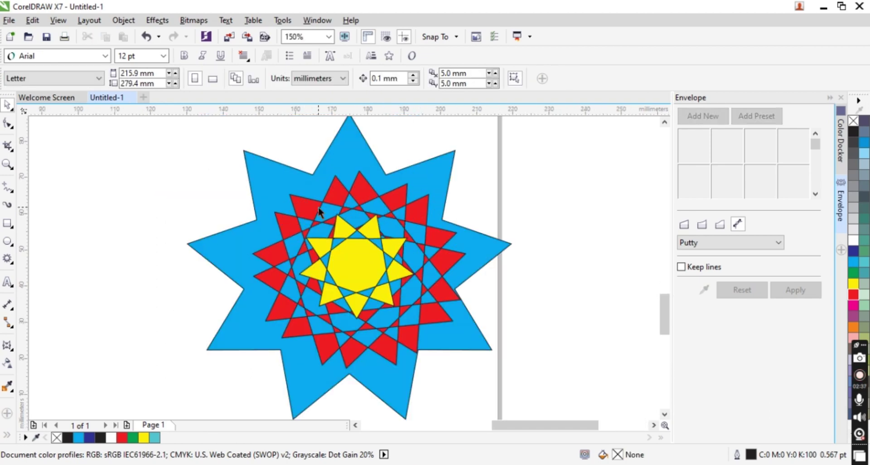
Enlarge the red ring on the cyan star and shift it slightly to sit around the yellow star
{"action": "left_click", "coordinate": [304, 206]}
{"action": "left_click_drag", "start_coordinate": [248, 166], "coordinate": [220, 141]}
{"action": "left_click_drag", "start_coordinate": [353, 204], "coordinate": [352, 213]}
{"action": "left_click", "coordinate": [518, 258]}
Align the yellow star's centre horizontally with the enlarged red ring's centre
{"action": "left_click", "coordinate": [391, 262]}
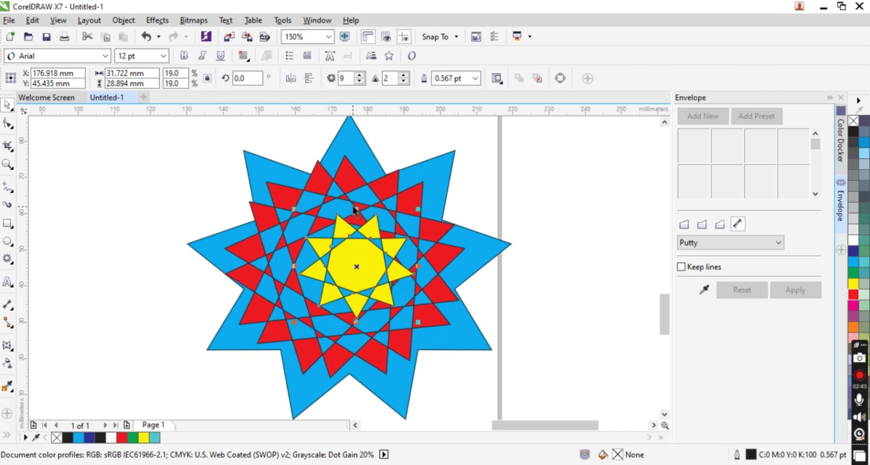
{"action": "left_click", "coordinate": [345, 178], "text": "shift"}
{"action": "key", "text": "c"}
{"action": "key", "text": "Escape"}
{"action": "scroll", "coordinate": [426, 220], "scroll_direction": "down", "scroll_amount": 2}
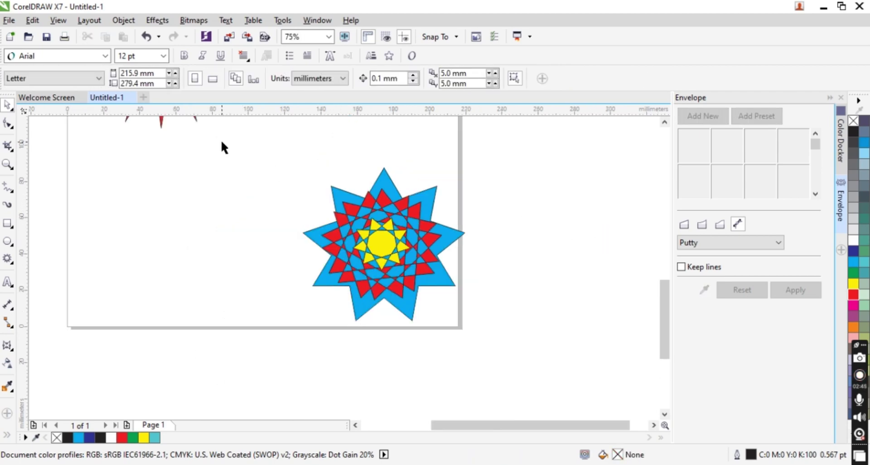
Select all three pieces of the cyan star ornament and move them to the page's left side, directly below the red star ornament
{"action": "left_click_drag", "start_coordinate": [287, 144], "coordinate": [517, 331]}
{"action": "scroll", "coordinate": [459, 274], "scroll_direction": "down", "scroll_amount": 2}
{"action": "left_click_drag", "start_coordinate": [446, 248], "coordinate": [343, 235]}
{"action": "scroll", "coordinate": [272, 202], "scroll_direction": "down", "scroll_amount": 1}
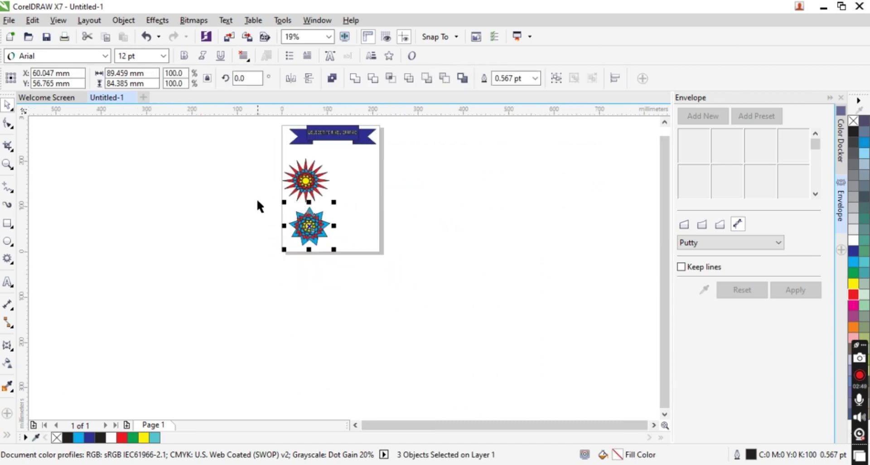
{"action": "scroll", "coordinate": [288, 158], "scroll_direction": "up", "scroll_amount": 1}
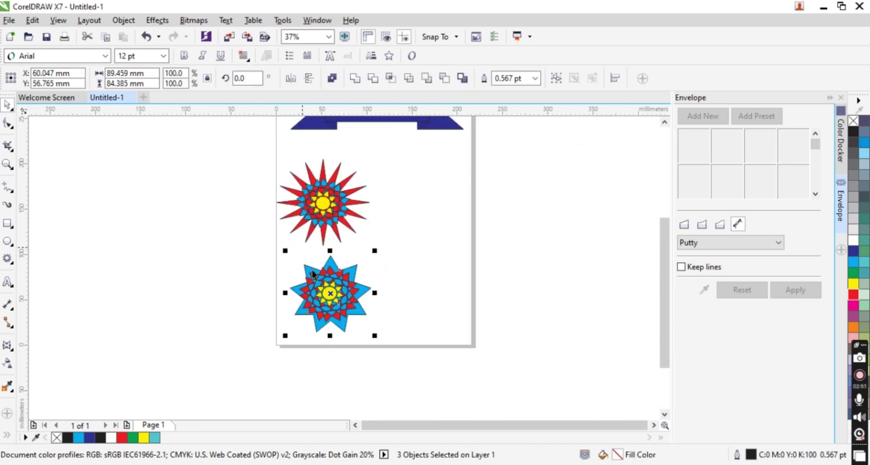
{"action": "left_click", "coordinate": [224, 269]}
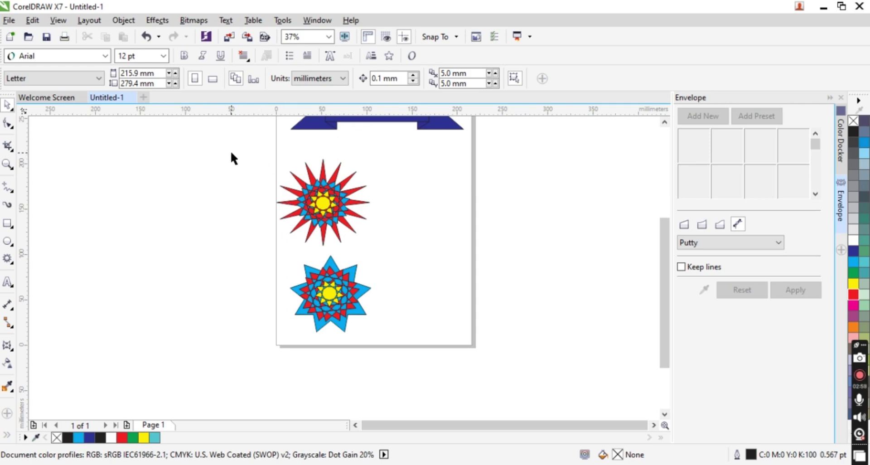
{"action": "scroll", "coordinate": [288, 194], "scroll_direction": "up", "scroll_amount": 2}
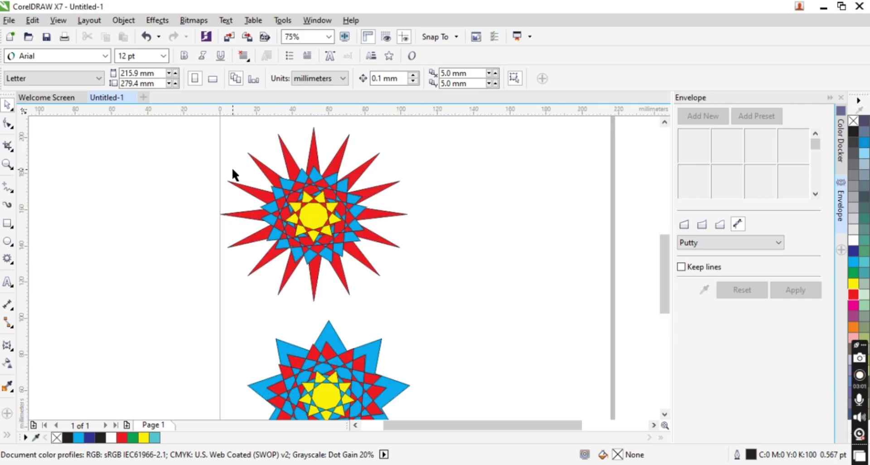
{"action": "scroll", "coordinate": [232, 167], "scroll_direction": "down", "scroll_amount": 2}
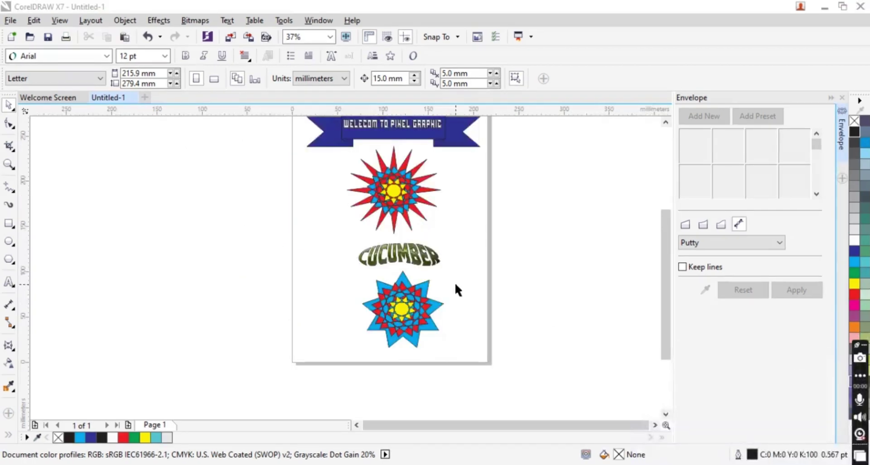
{"action": "scroll", "coordinate": [455, 281], "scroll_direction": "down", "scroll_amount": 2}
{"action": "scroll", "coordinate": [455, 282], "scroll_direction": "up", "scroll_amount": 1}
{"action": "scroll", "coordinate": [455, 282], "scroll_direction": "up", "scroll_amount": 2}
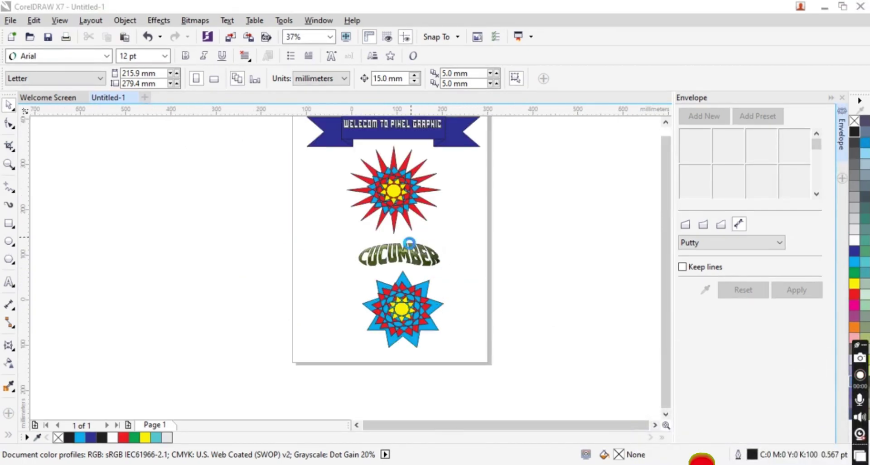
{"action": "scroll", "coordinate": [335, 245], "scroll_direction": "down", "scroll_amount": 2}
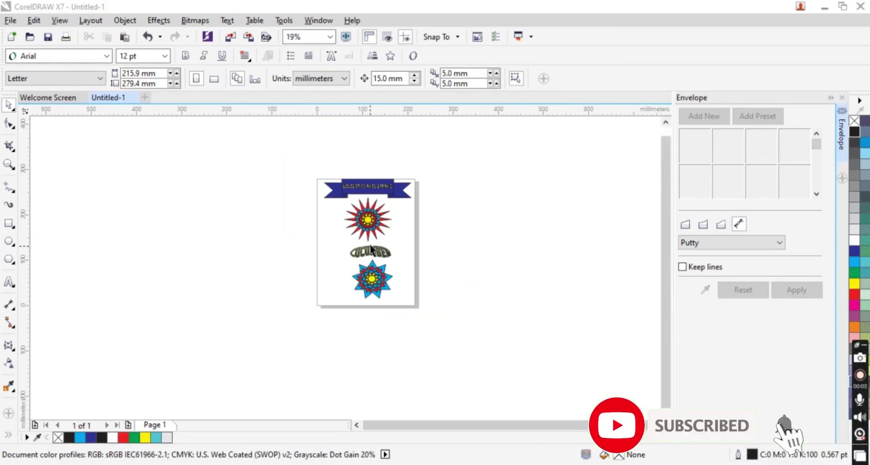
{"action": "scroll", "coordinate": [356, 199], "scroll_direction": "up", "scroll_amount": 2}
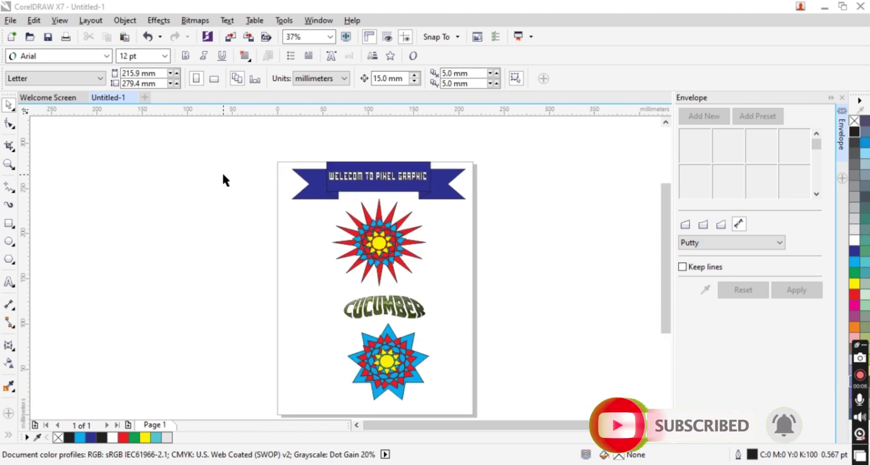
{"action": "scroll", "coordinate": [223, 177], "scroll_direction": "down", "scroll_amount": 2}
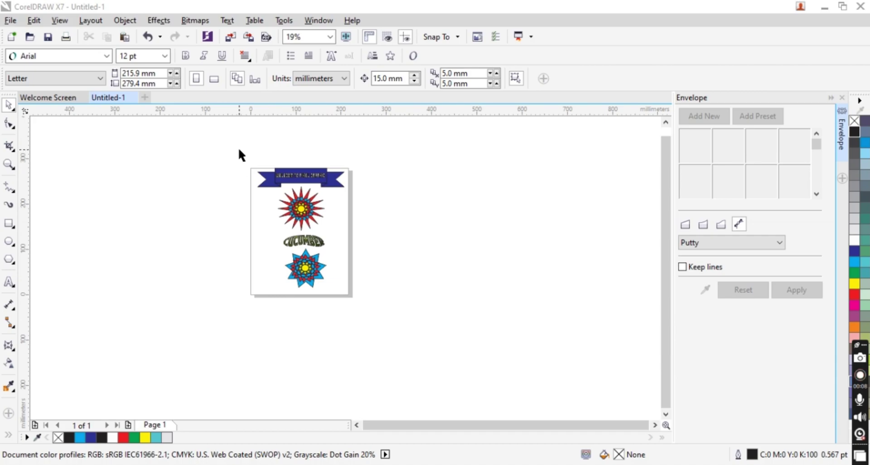